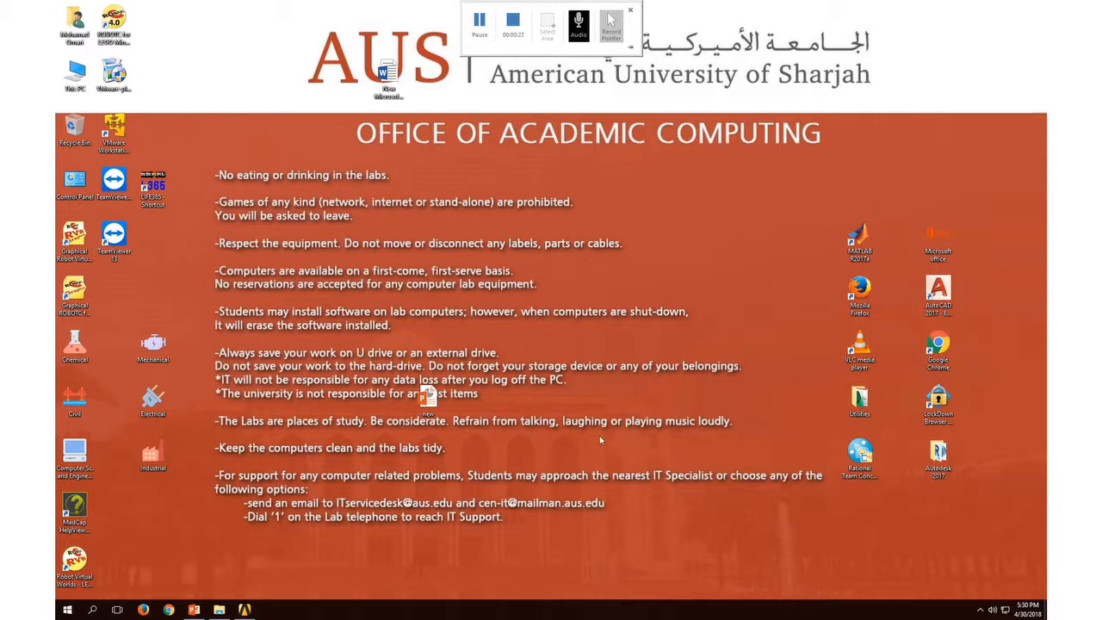
# Step: Switch to Workbench, open the Fluid Flow (Fluent) geometry in DesignModeler and open Sketch1 of SurfaceSk1 in sketching mode
pyautogui.click(244, 609)
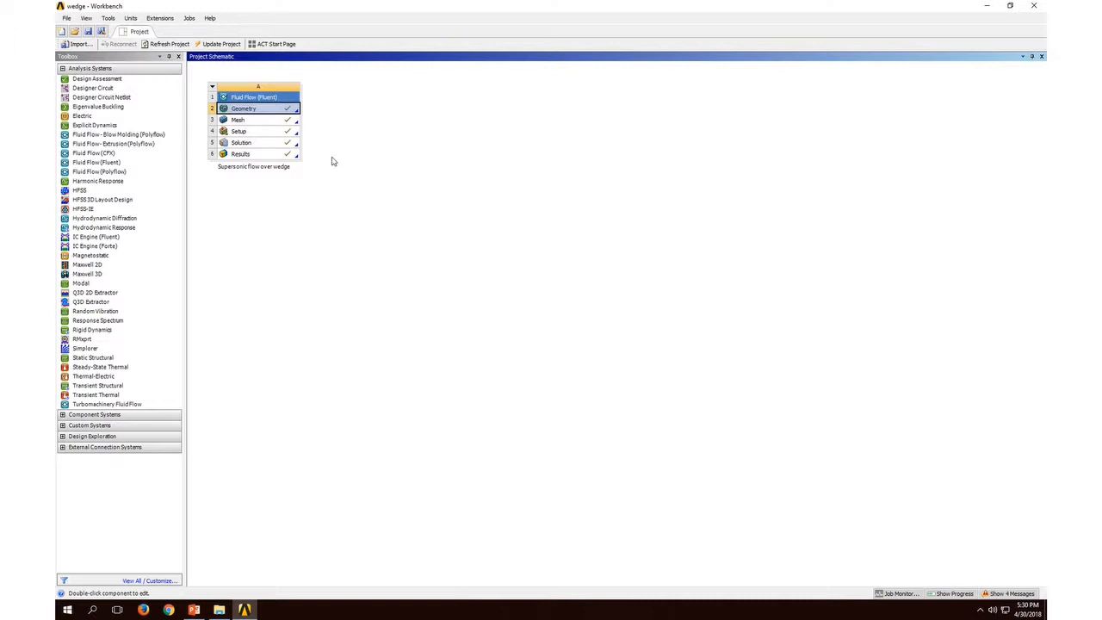
pyautogui.doubleClick(279, 111)
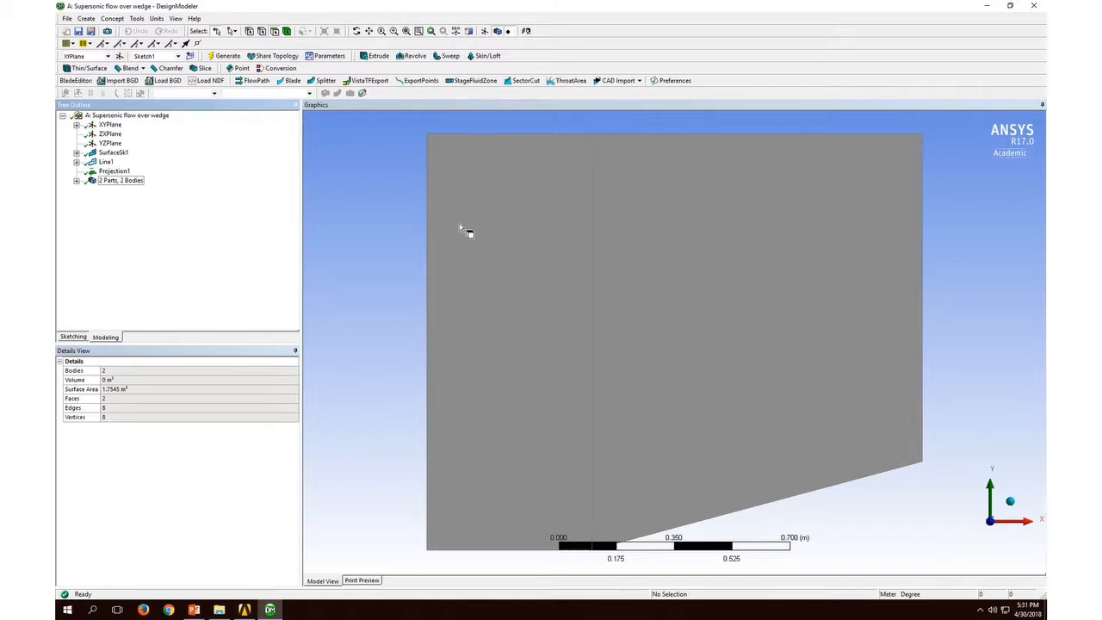
pyautogui.click(76, 152)
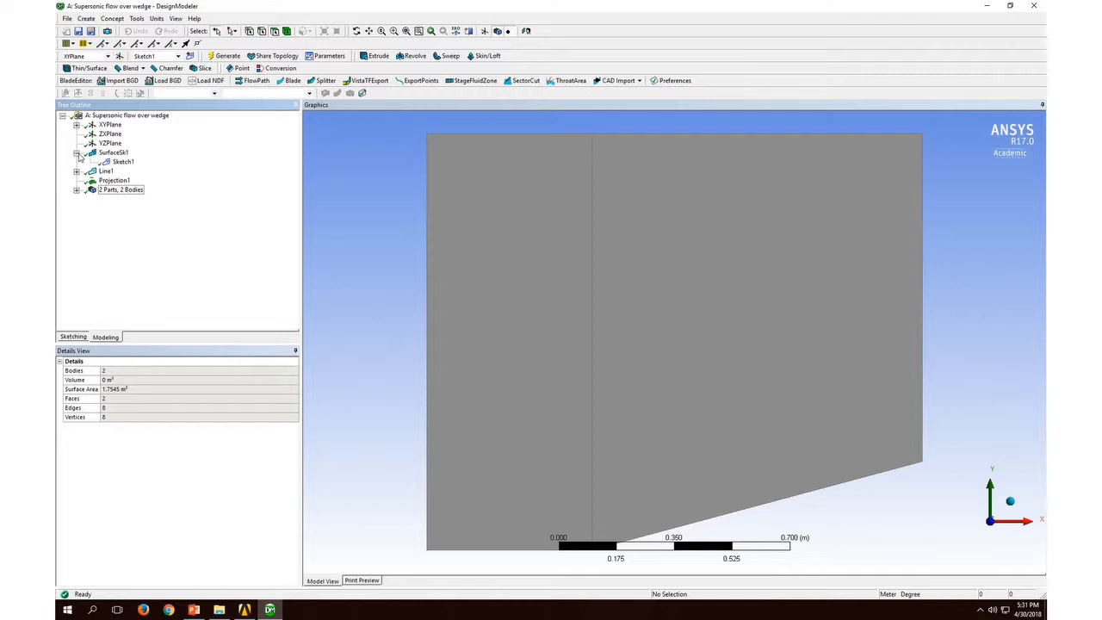
pyautogui.click(123, 162)
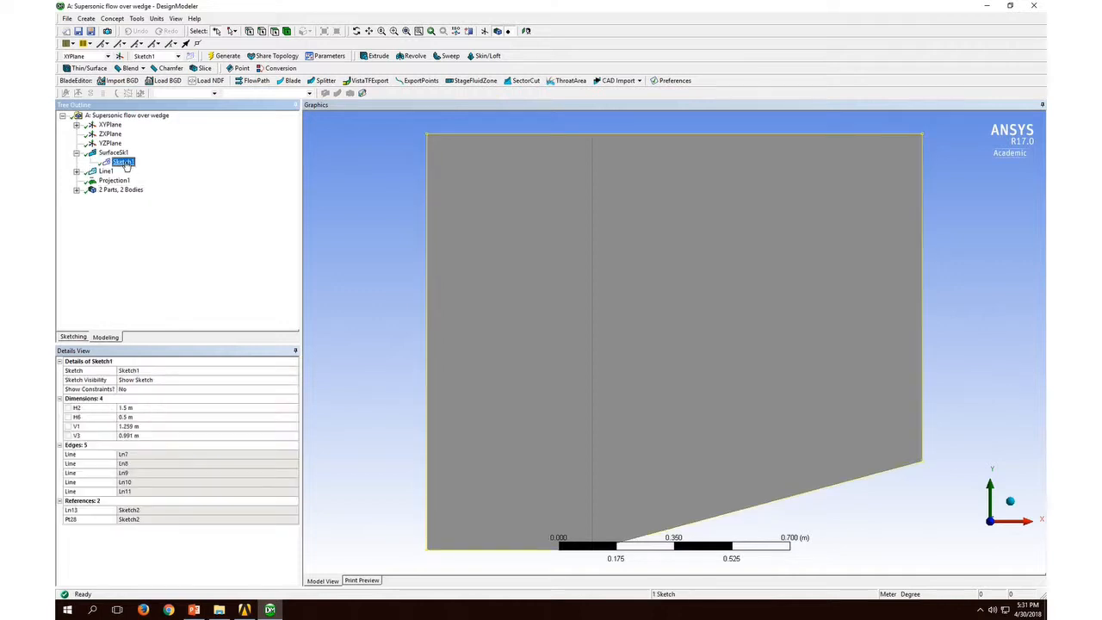
pyautogui.click(73, 337)
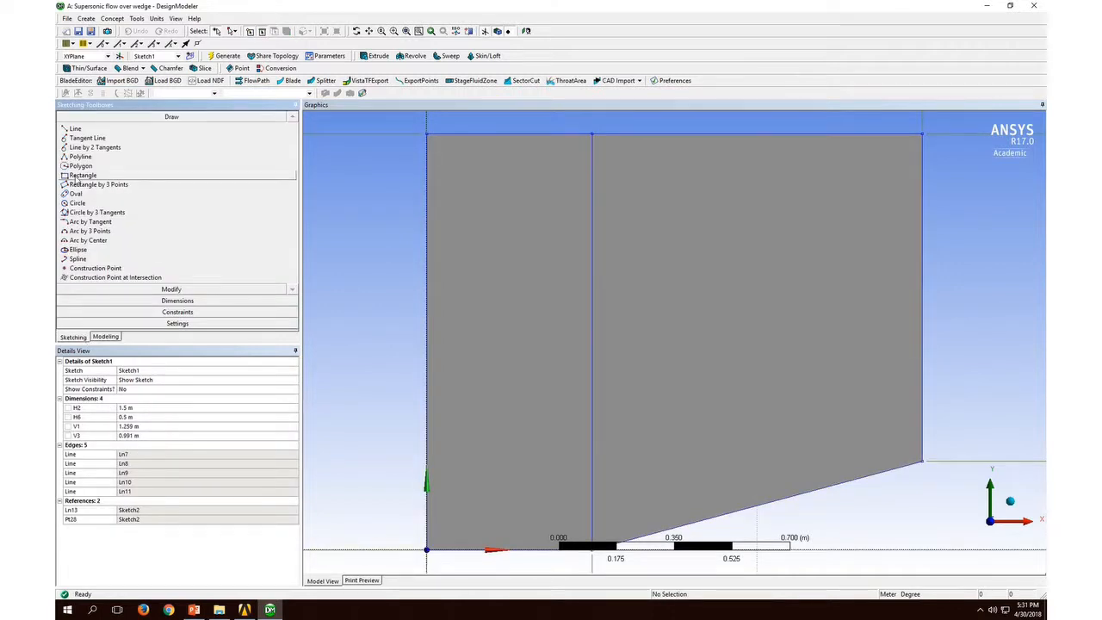
# Step: Review the available sketching tools for drawing, modifying and dimensioning
pyautogui.click(80, 176)
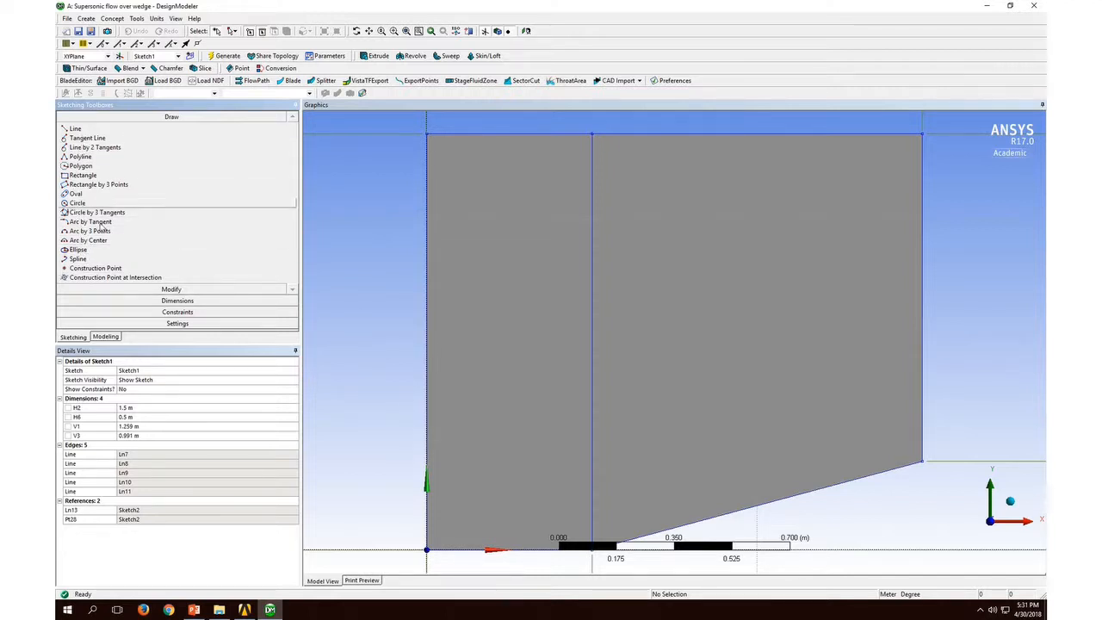
pyautogui.click(171, 289)
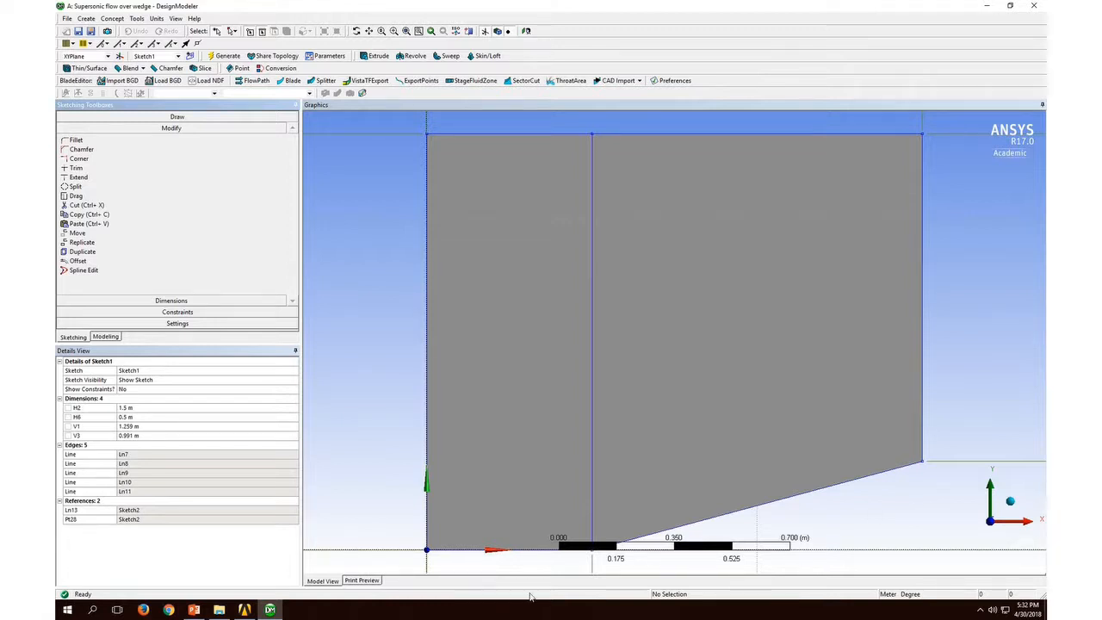
pyautogui.click(169, 302)
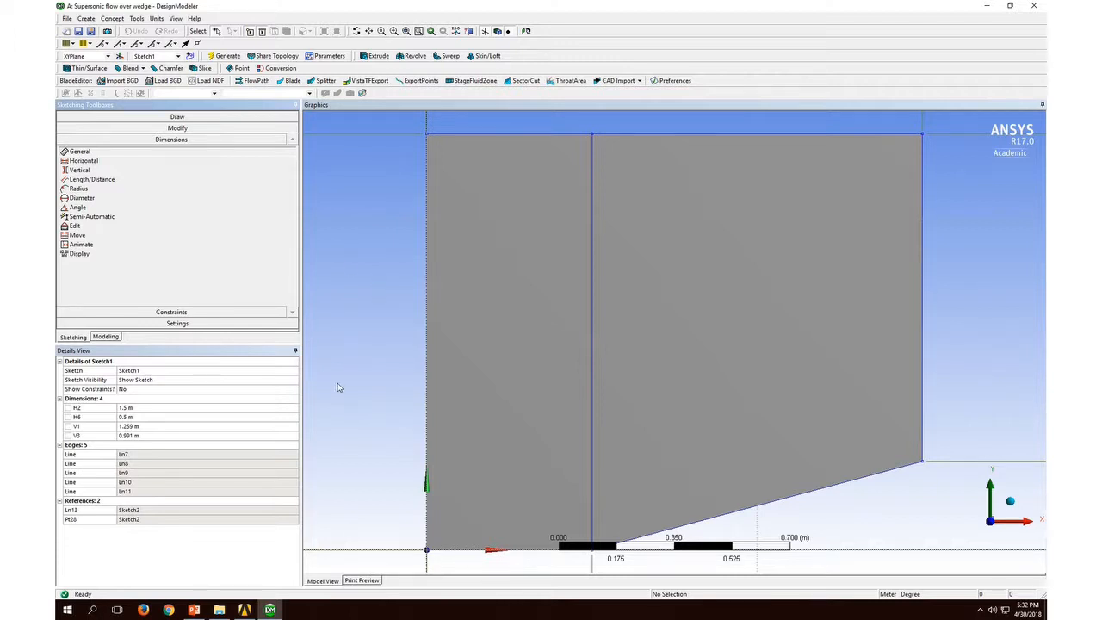
pyautogui.click(182, 129)
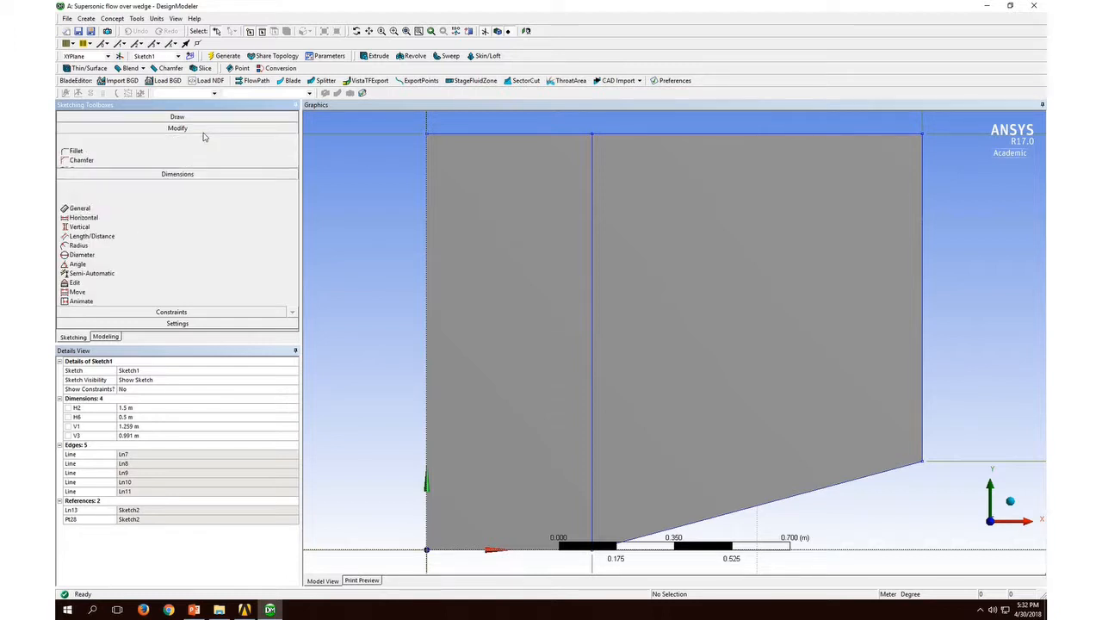
pyautogui.click(197, 118)
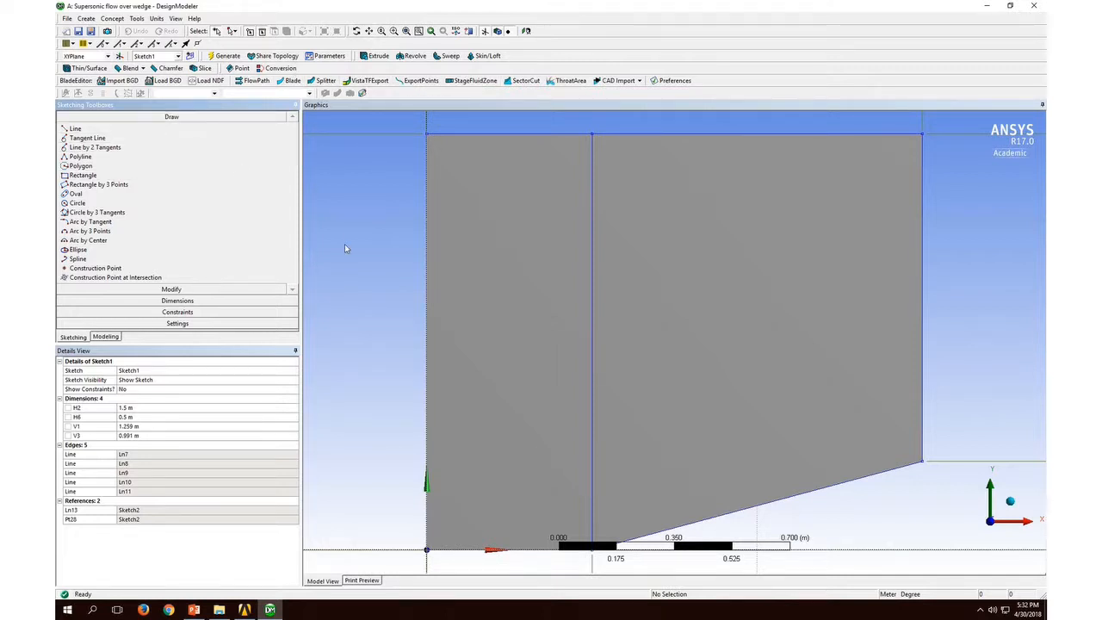
# Step: Try to generate a surface from sketches with the Add Material operation
pyautogui.click(107, 18)
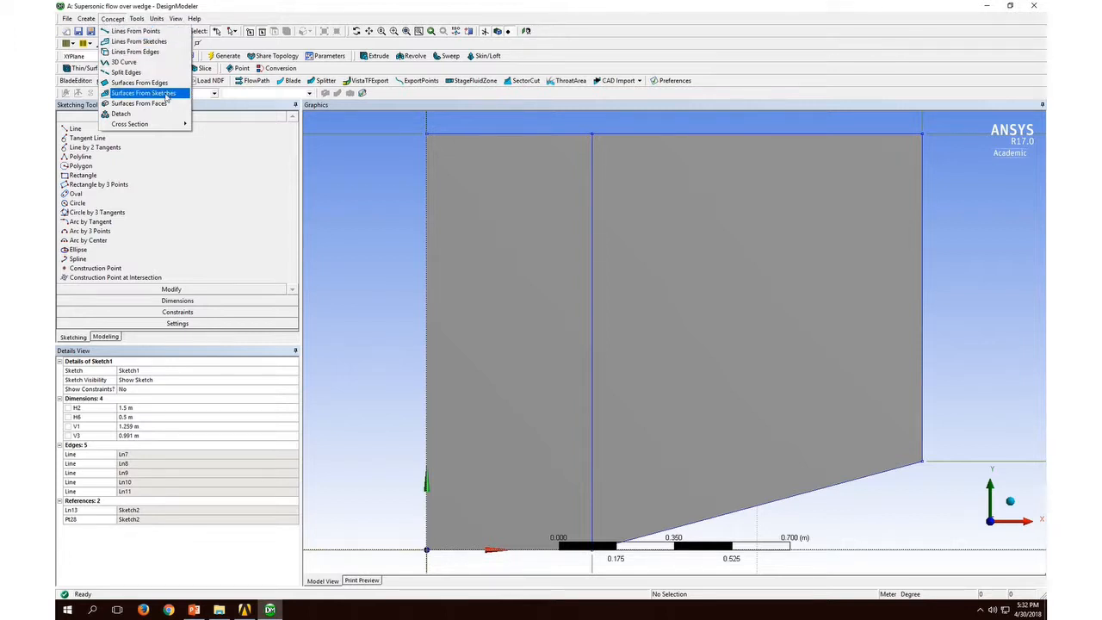
pyautogui.click(143, 93)
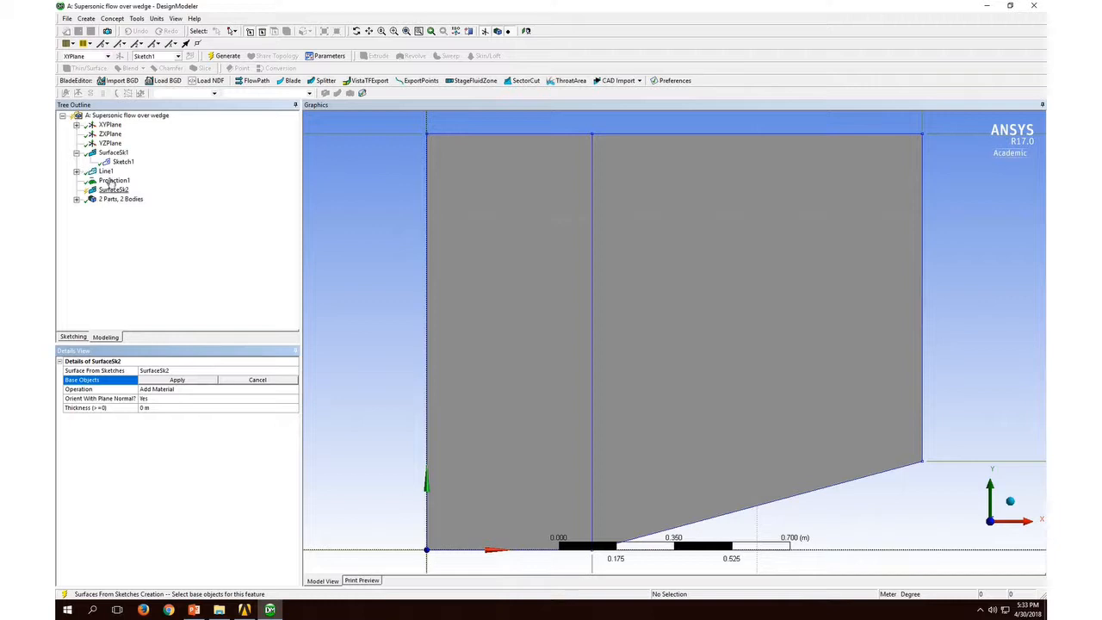
pyautogui.click(179, 383)
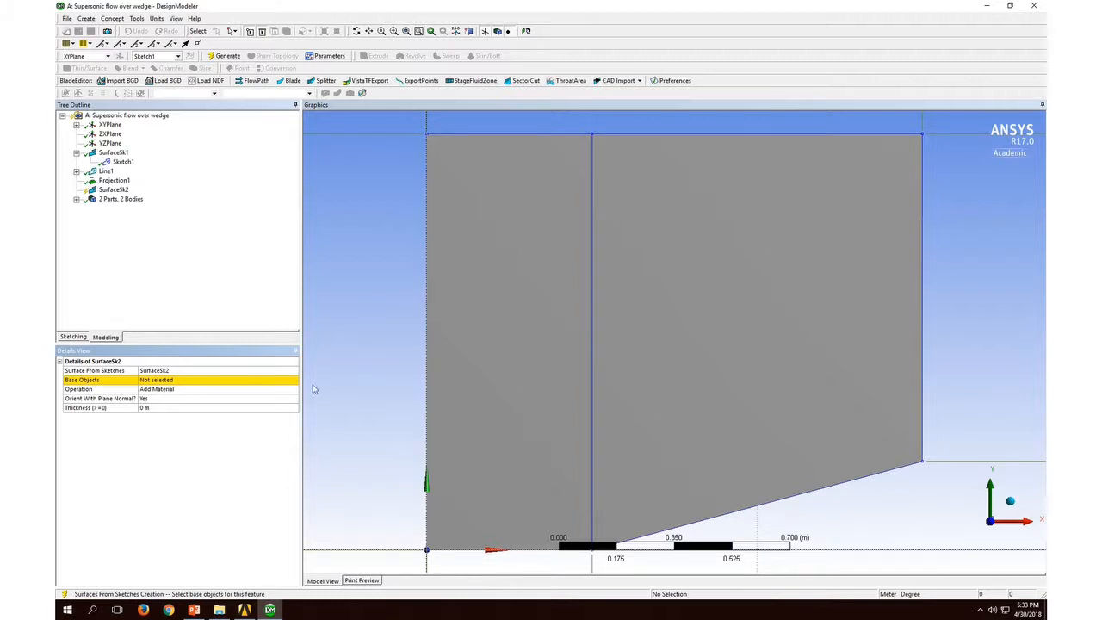
pyautogui.click(215, 381)
pyautogui.click(213, 382)
pyautogui.click(191, 379)
pyautogui.click(178, 381)
pyautogui.click(227, 58)
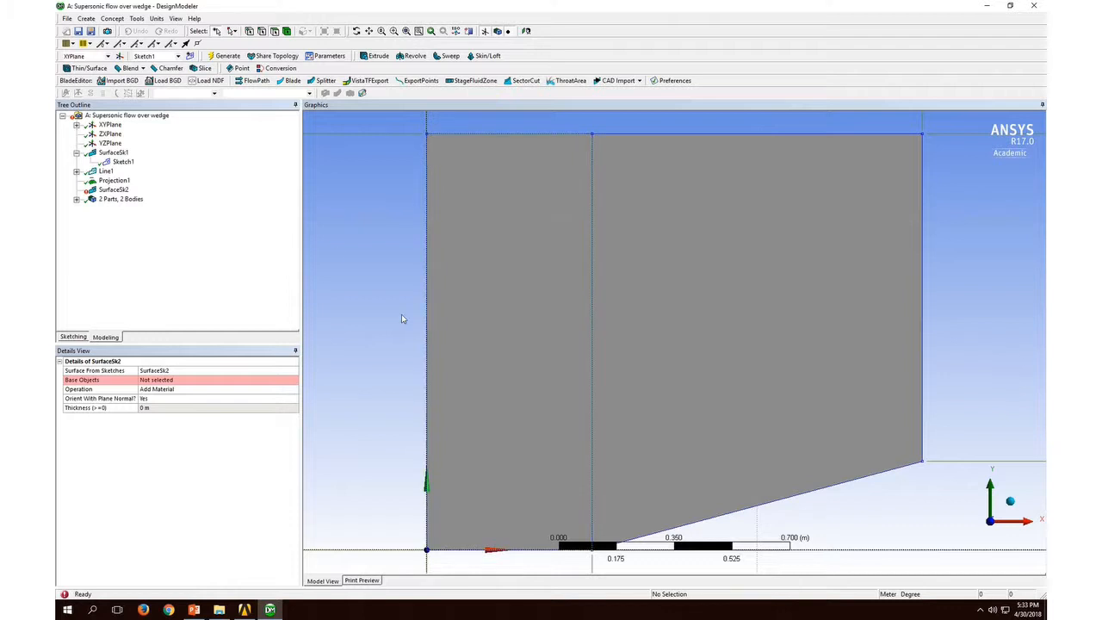
# Step: Examine Sketch1's dimensions and edges in sketching mode and return to modeling mode
pyautogui.click(123, 162)
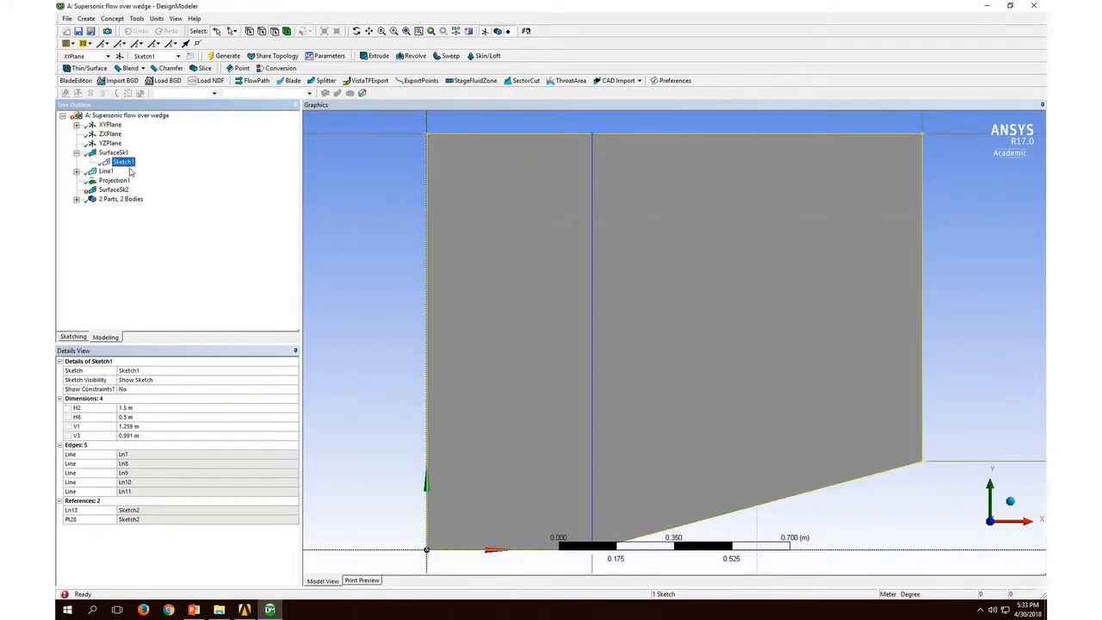
pyautogui.click(73, 337)
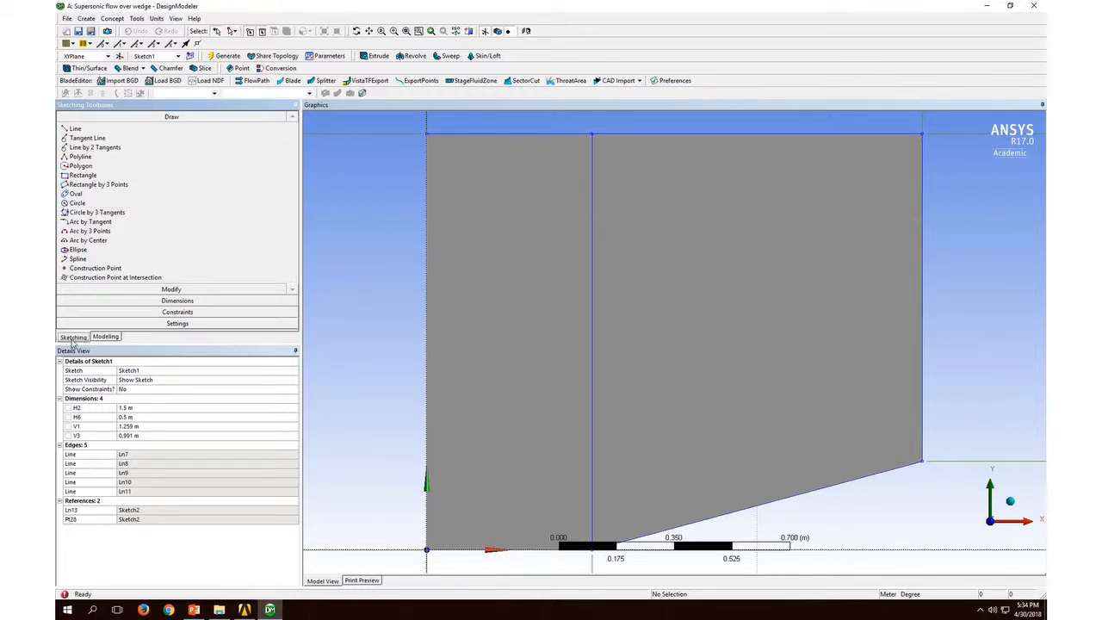
pyautogui.click(103, 336)
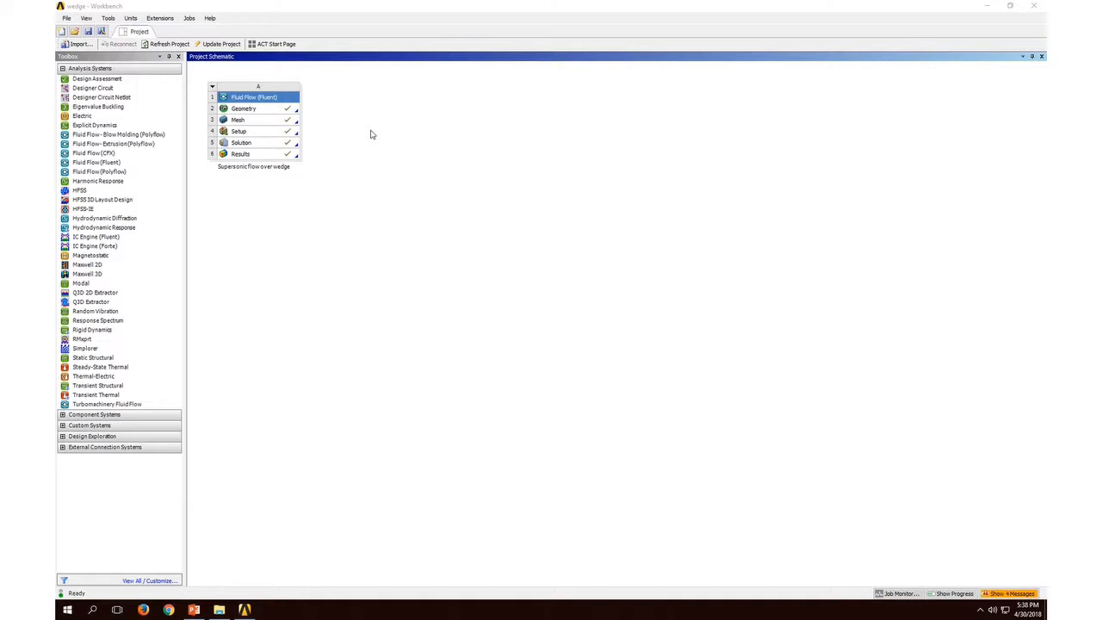
# Step: Check the analysis type in the properties of the system's Geometry cell and close the properties
pyautogui.click(288, 109)
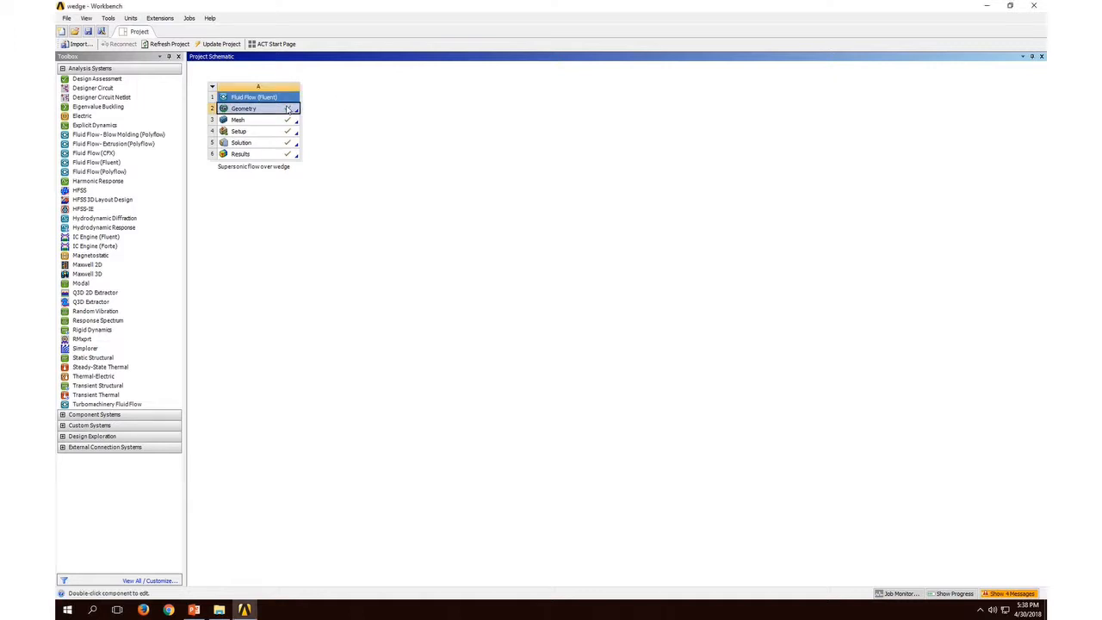
pyautogui.rightClick(288, 110)
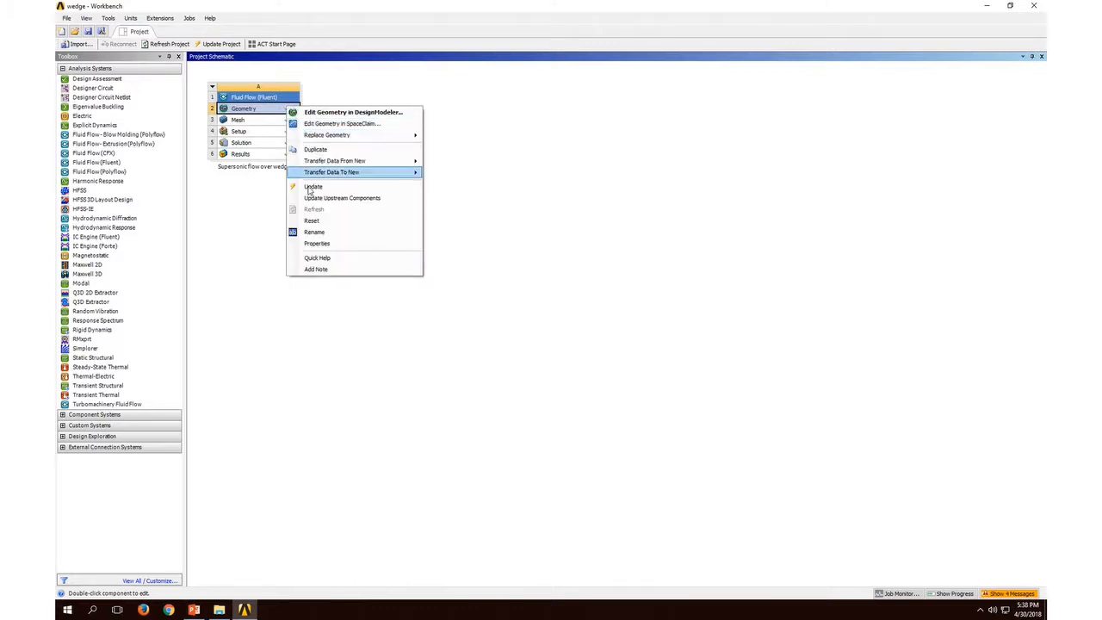
pyautogui.click(331, 241)
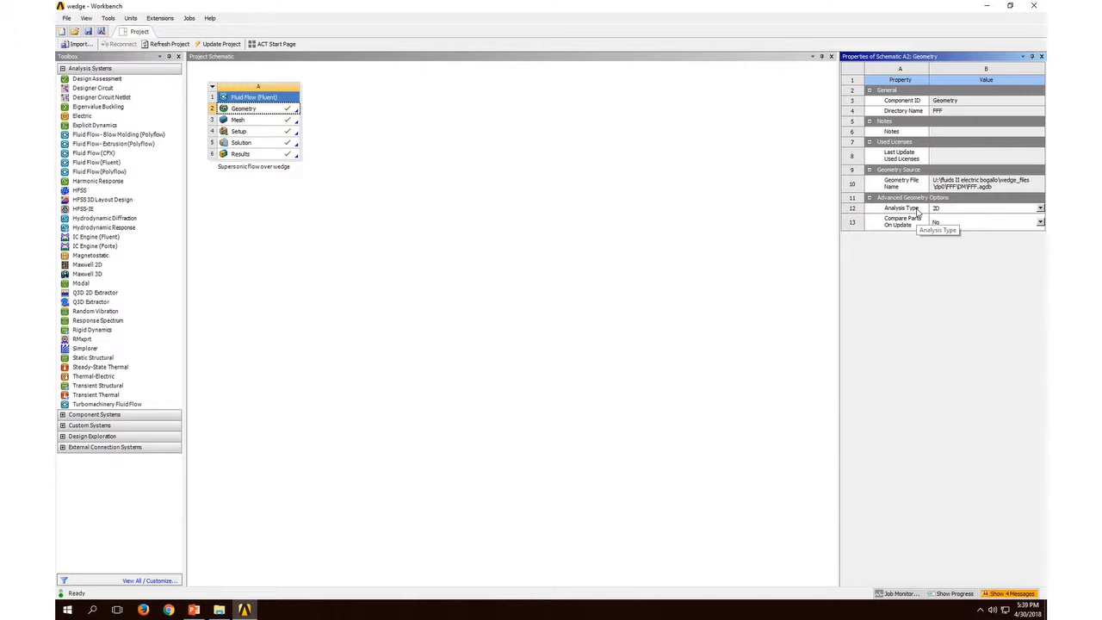
pyautogui.click(1042, 58)
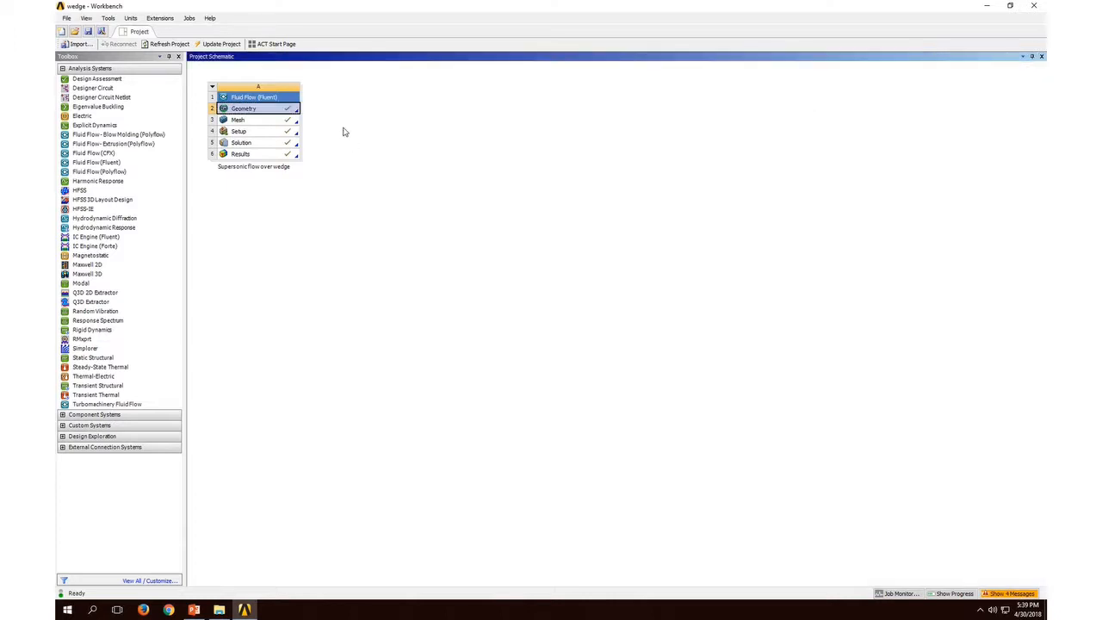
# Step: Open the system's Mesh cell in the Meshing application and decline participation in the ANSYS Product Improvement Program
pyautogui.click(280, 122)
pyautogui.doubleClick(280, 122)
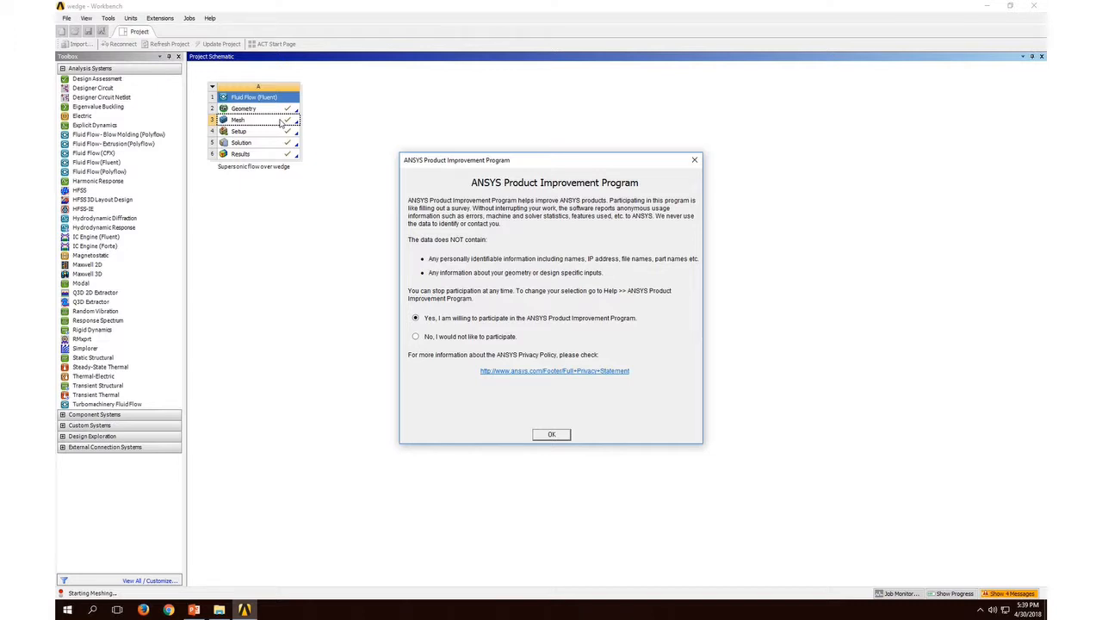
pyautogui.click(448, 338)
pyautogui.click(559, 435)
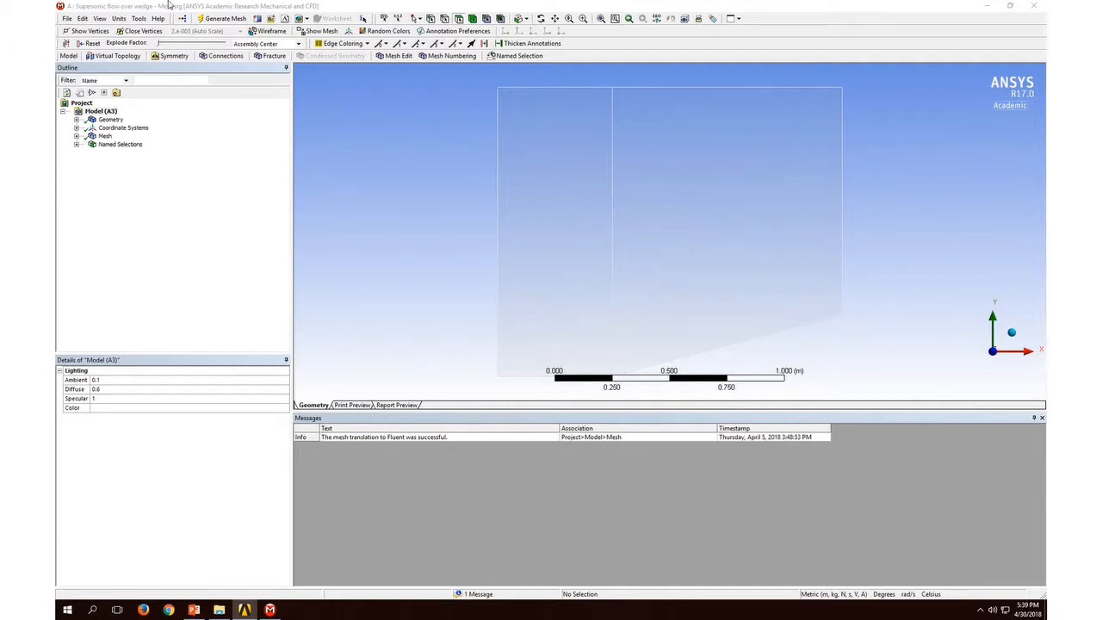
# Step: Examine the wedge domain's mesh and the element size defined by its Body Sizing control
pyautogui.click(103, 136)
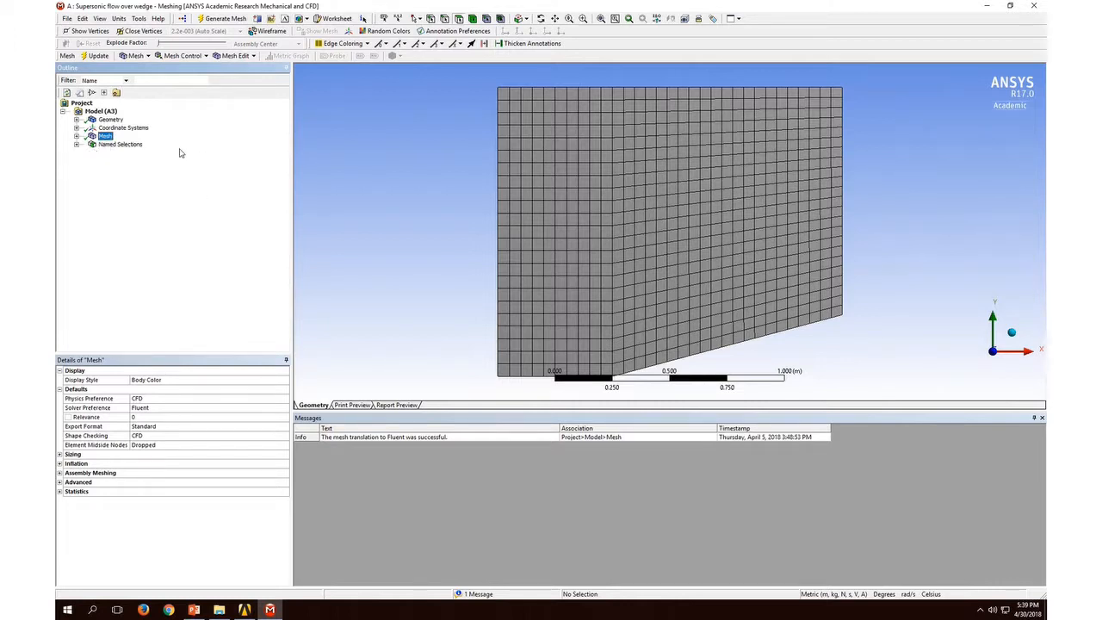
pyautogui.click(77, 136)
pyautogui.click(125, 153)
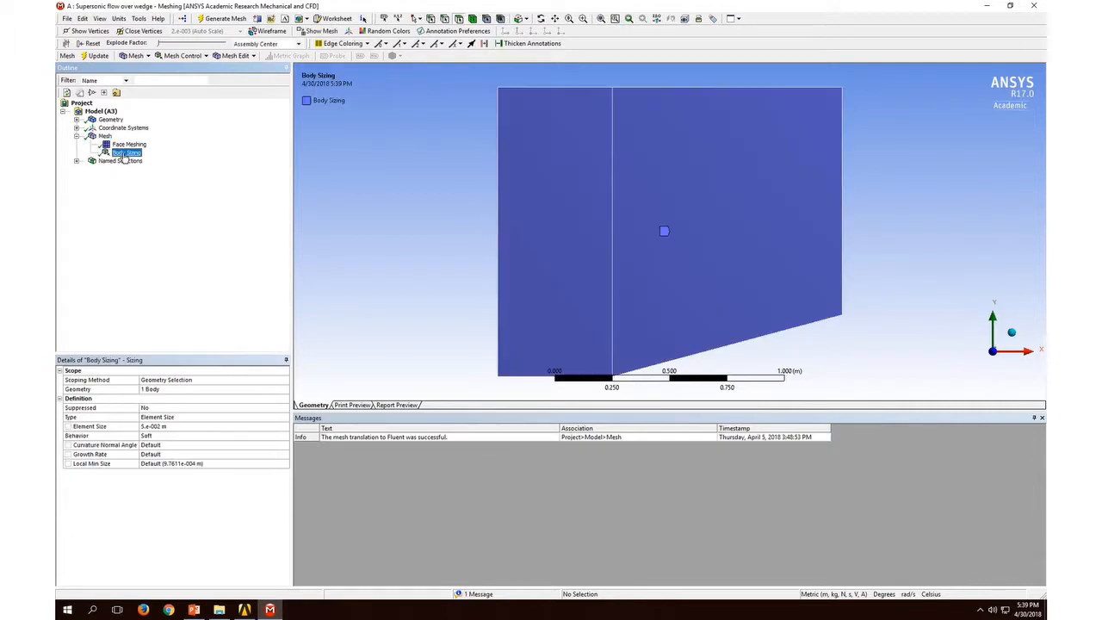
pyautogui.click(150, 426)
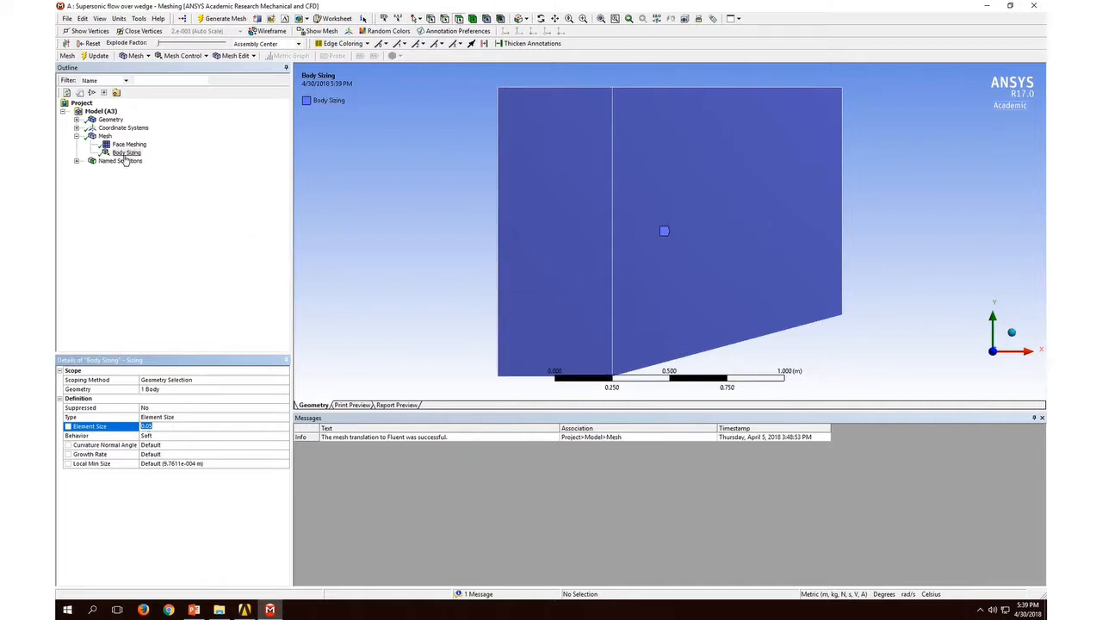
# Step: Examine the global Sizing settings of the mesh and return to the Body Sizing control
pyautogui.click(104, 137)
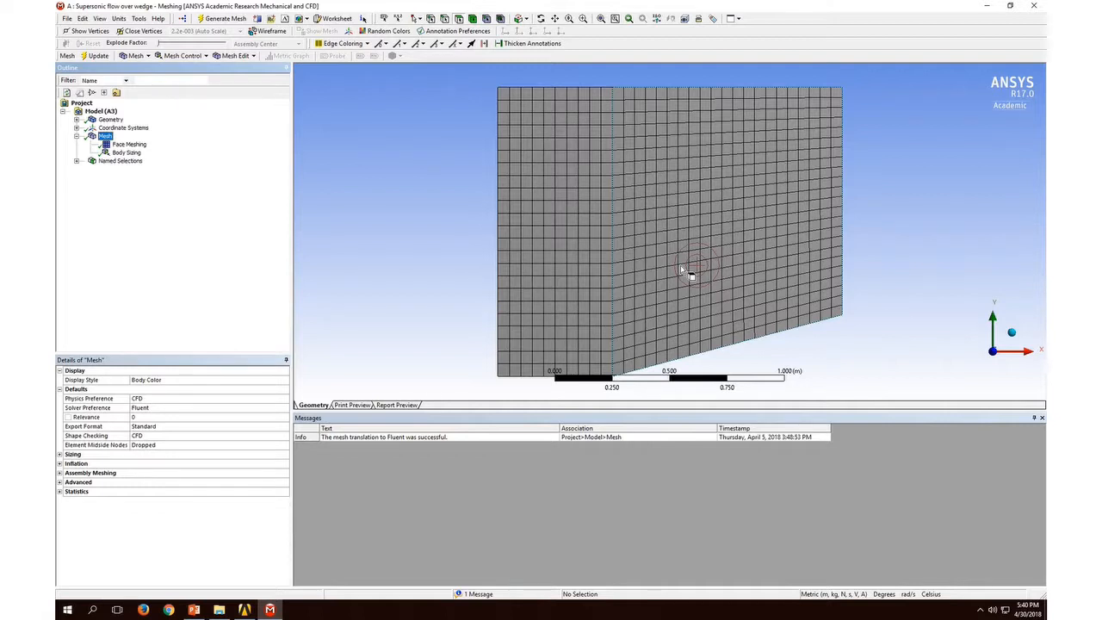
pyautogui.click(61, 456)
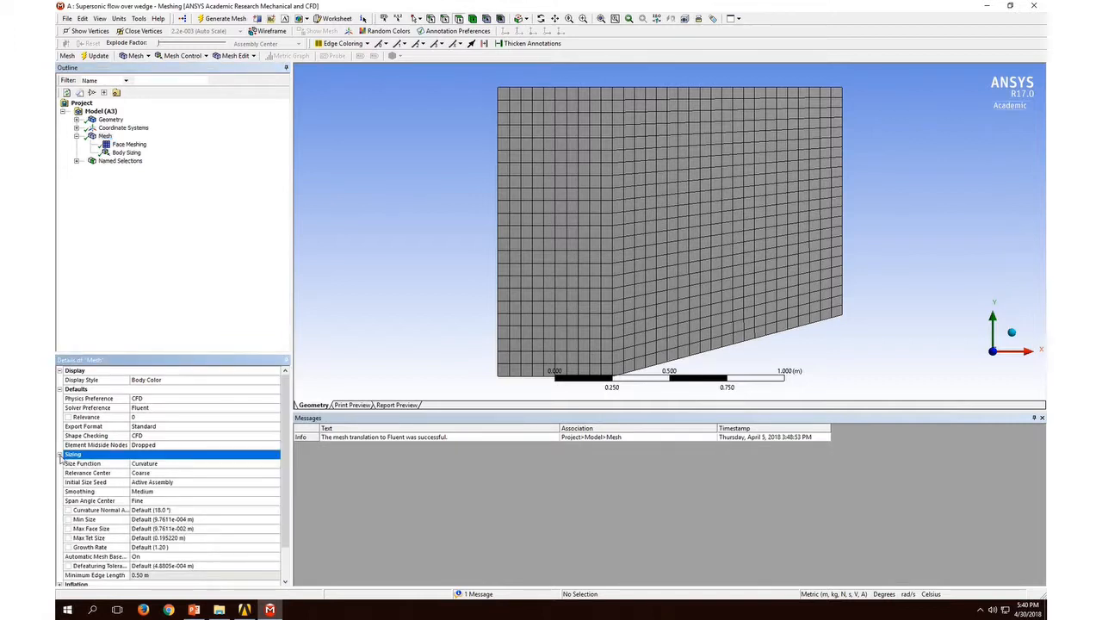
pyautogui.click(61, 456)
pyautogui.click(123, 152)
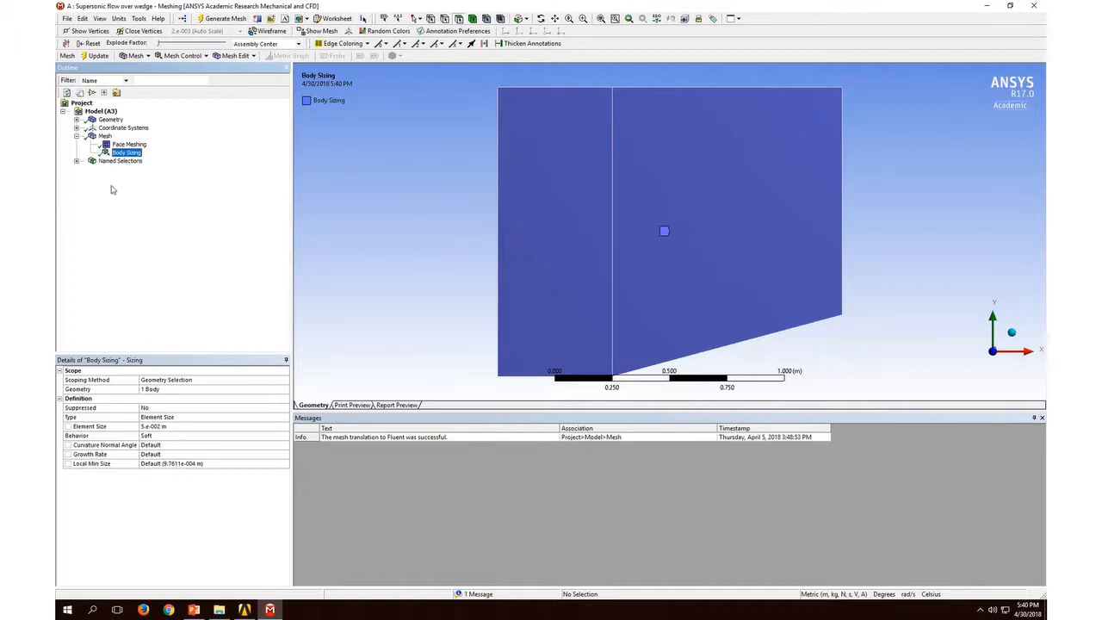
# Step: Examine which edges belong to the farfield, Wedge and symmetry named selections, and view the Face Meshing control's faces
pyautogui.click(77, 161)
pyautogui.click(121, 169)
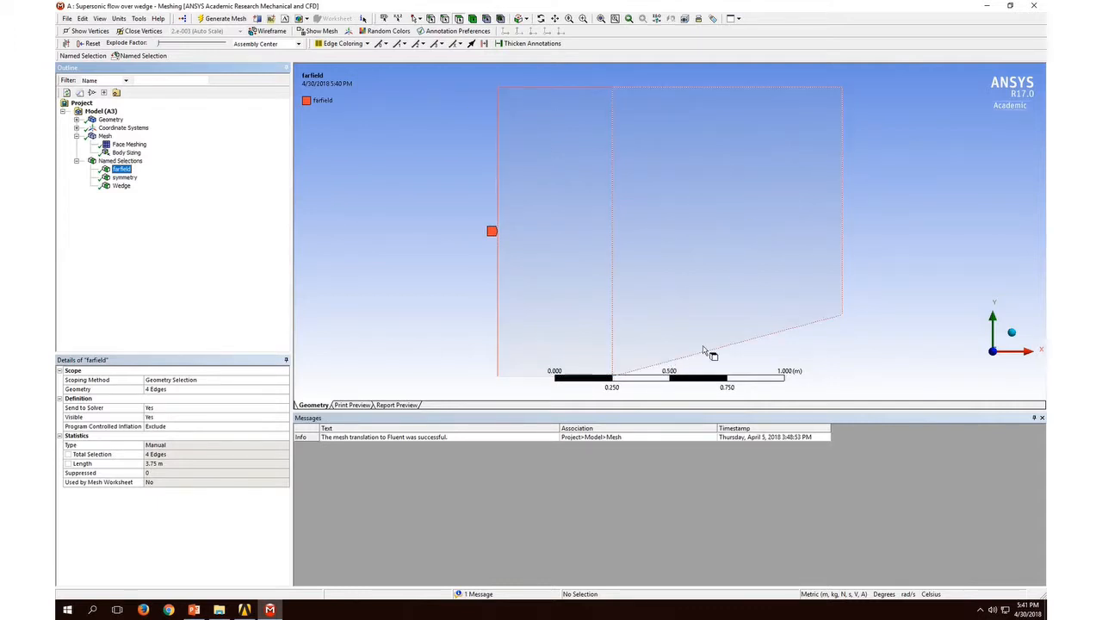
pyautogui.click(123, 188)
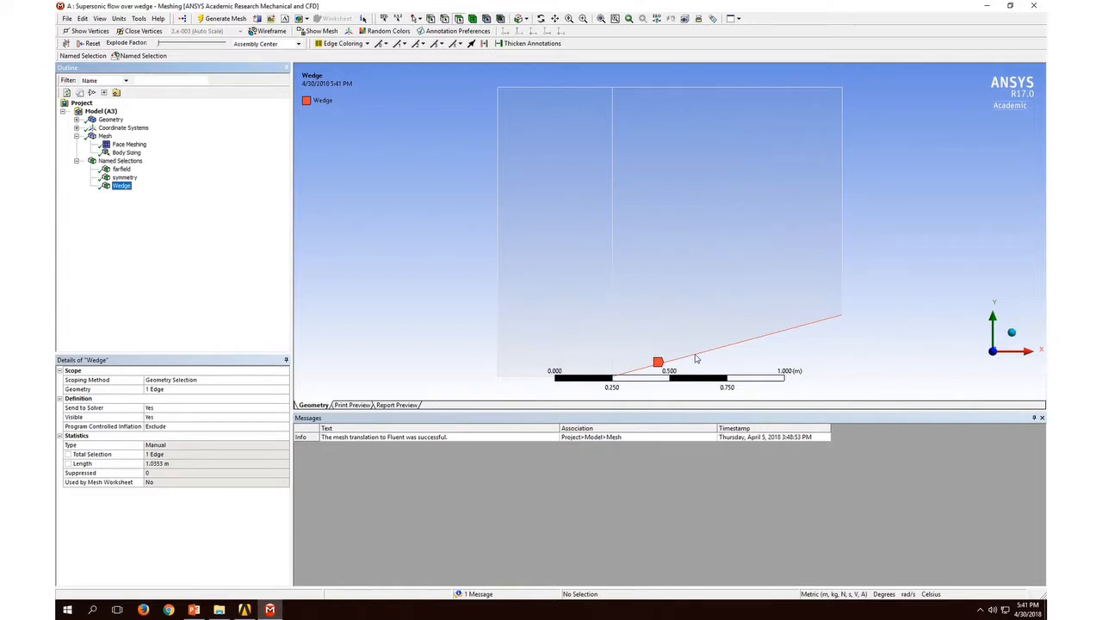
pyautogui.click(125, 178)
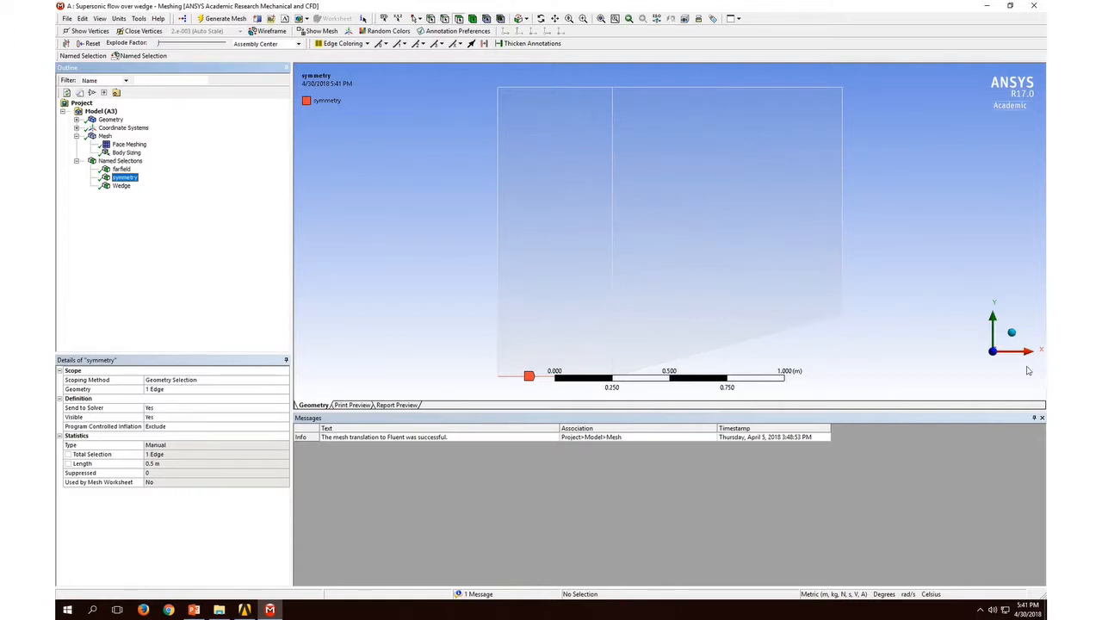
pyautogui.click(1011, 333)
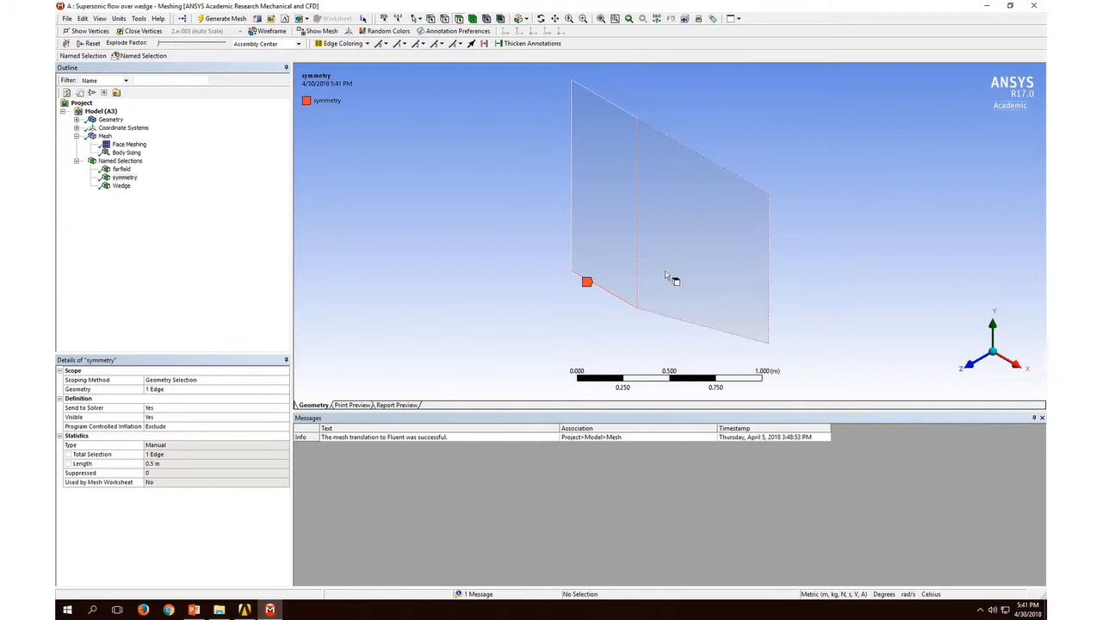
pyautogui.click(973, 367)
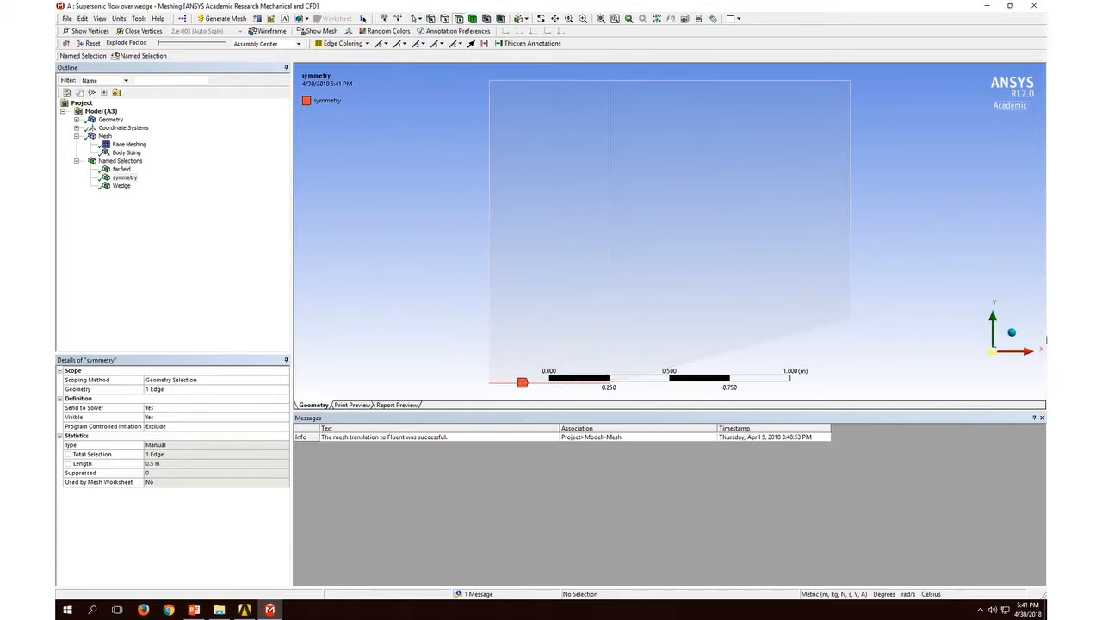
pyautogui.click(131, 145)
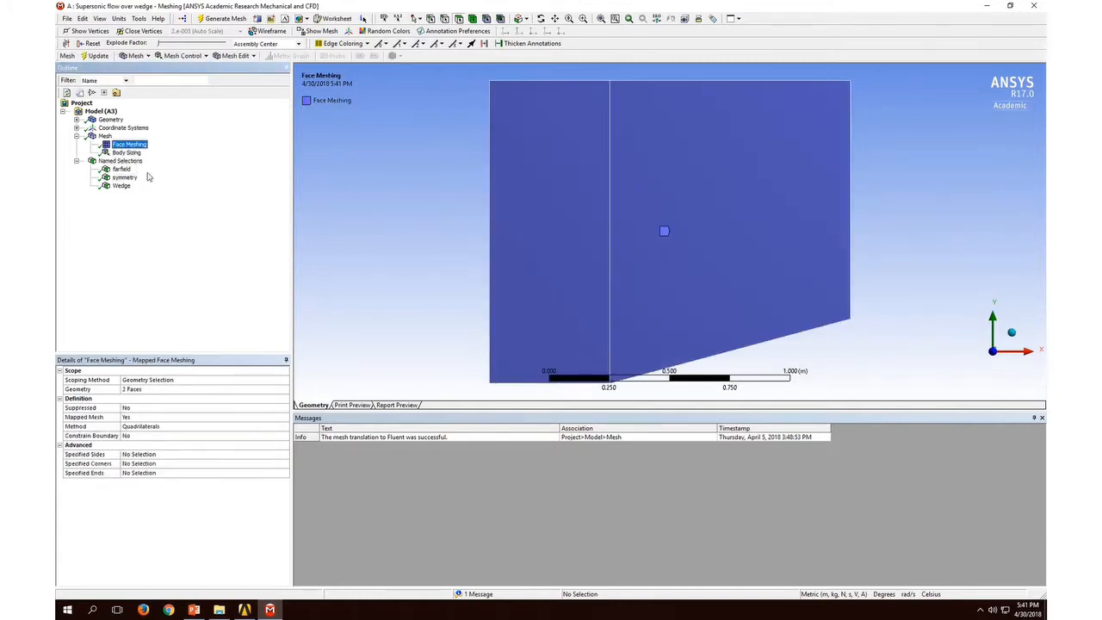
# Step: View the symmetry named selection, close the mesh, and launch Fluent from the Setup cell with double precision and serial processing
pyautogui.click(123, 177)
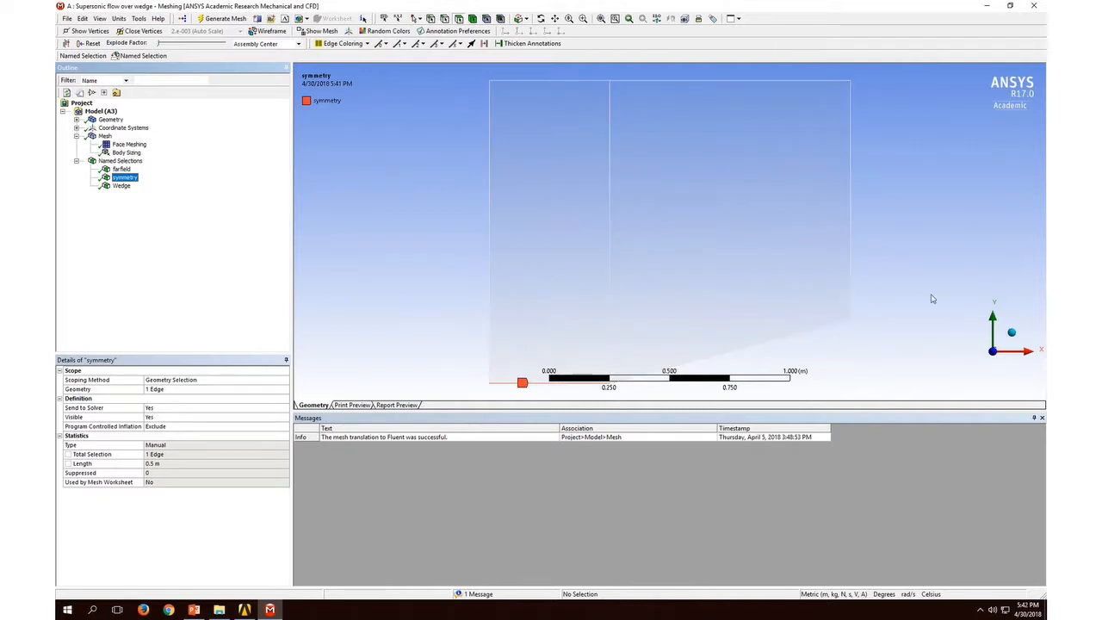
pyautogui.click(1034, 5)
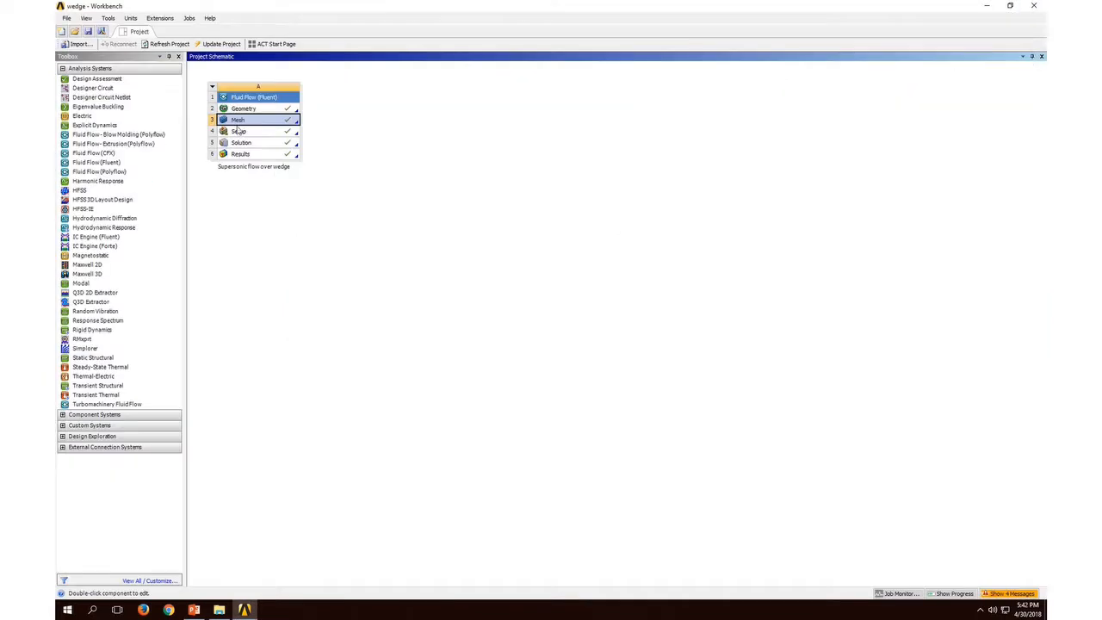
pyautogui.doubleClick(231, 133)
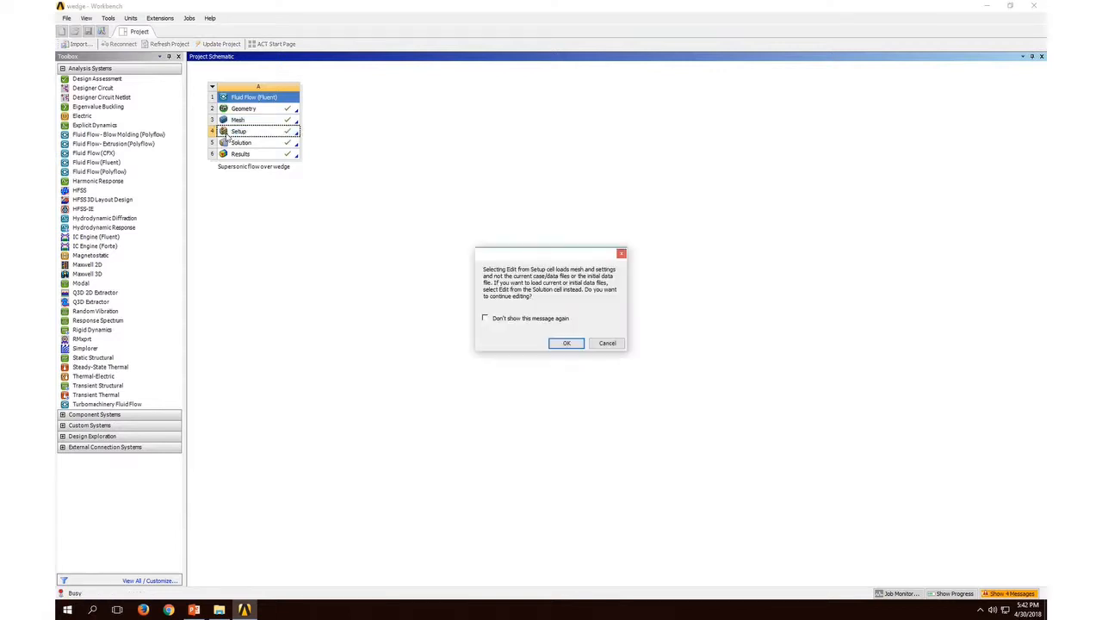
pyautogui.click(566, 343)
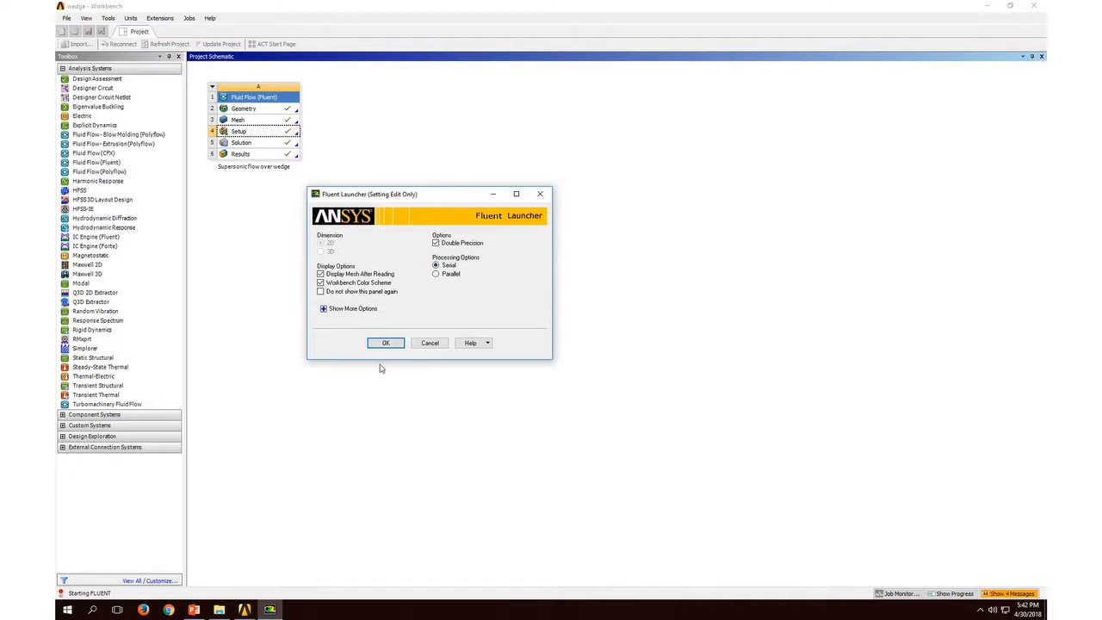
pyautogui.click(386, 343)
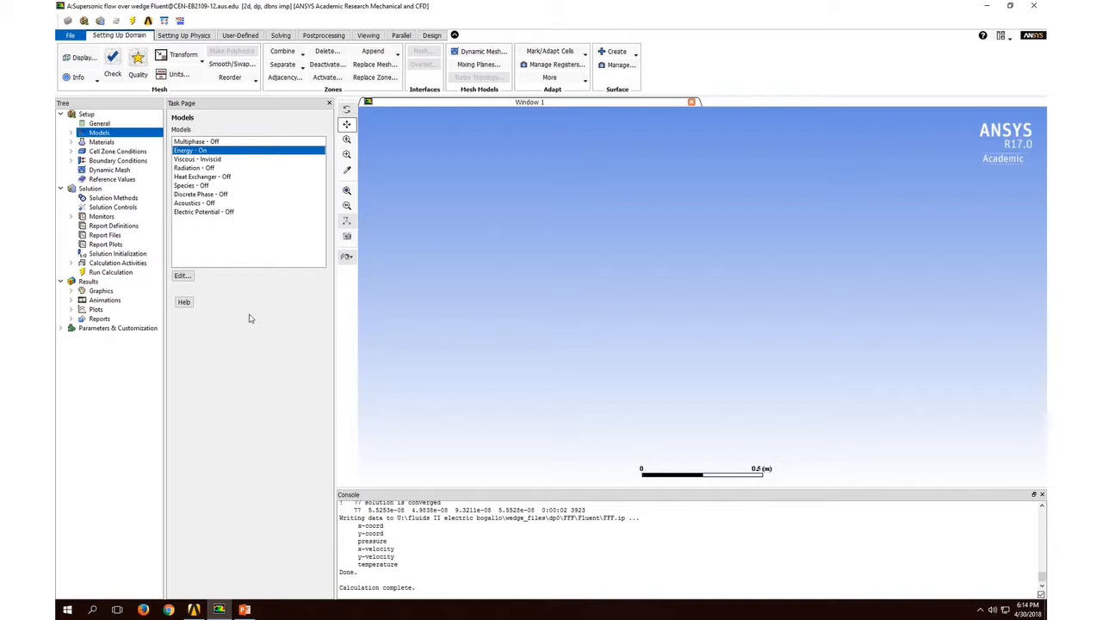
# Step: Review the viscous model entry and the property definitions of the air and aluminum materials
pyautogui.click(205, 159)
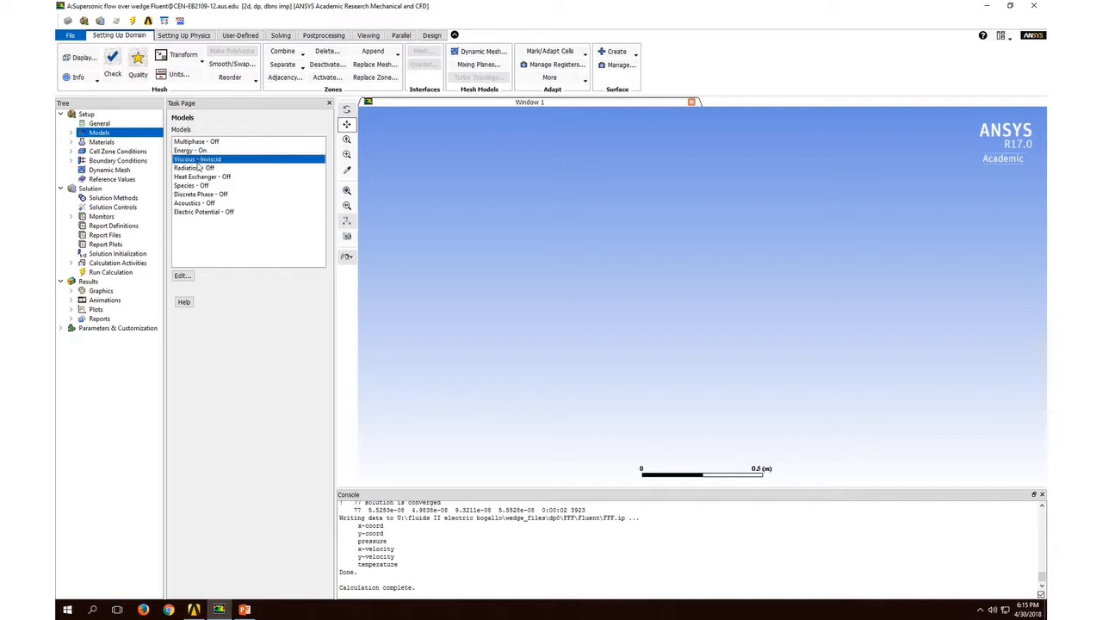
pyautogui.click(101, 142)
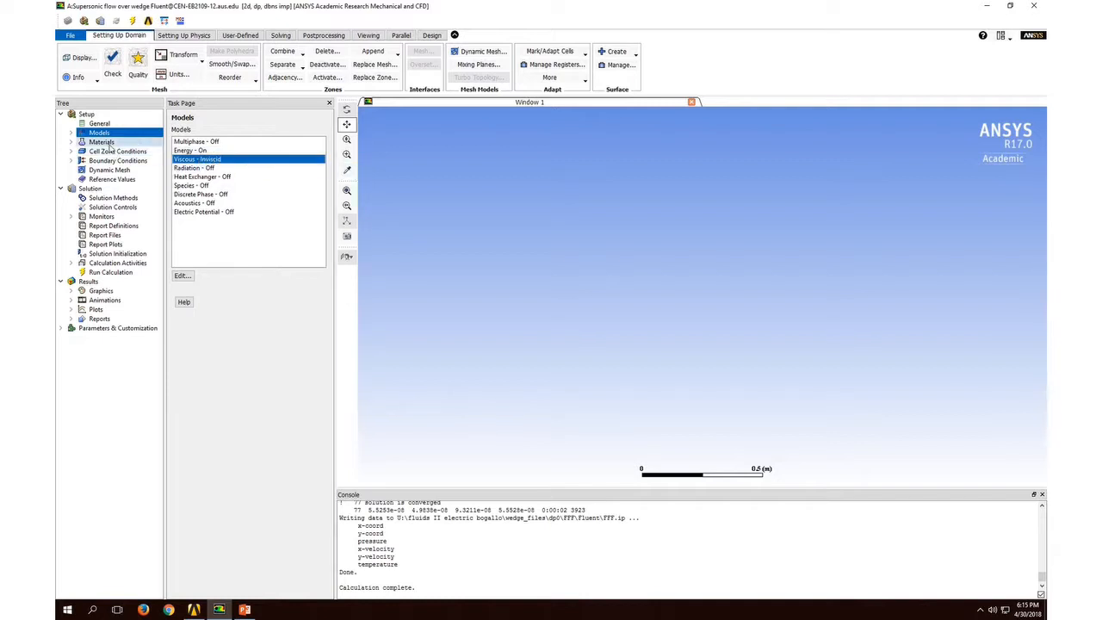
pyautogui.click(193, 152)
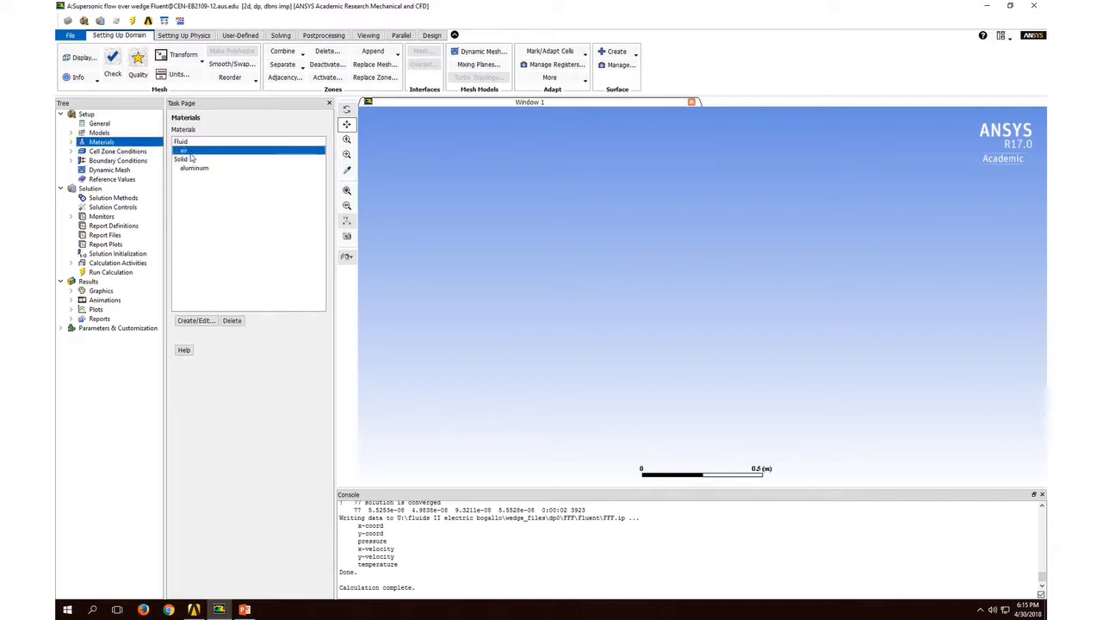
pyautogui.doubleClick(228, 152)
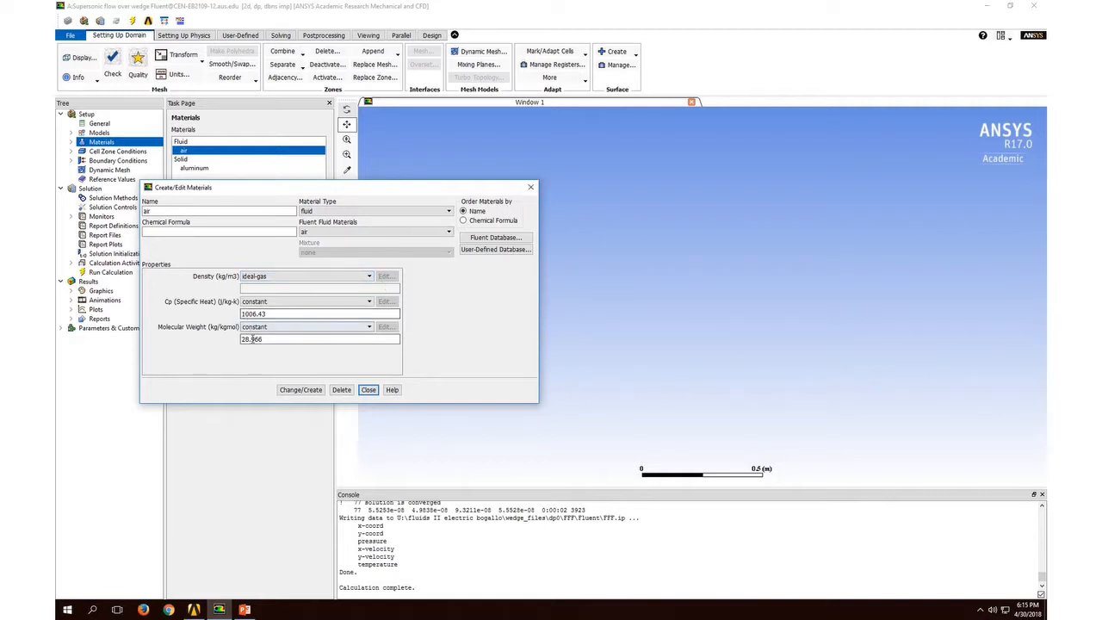
pyautogui.click(531, 188)
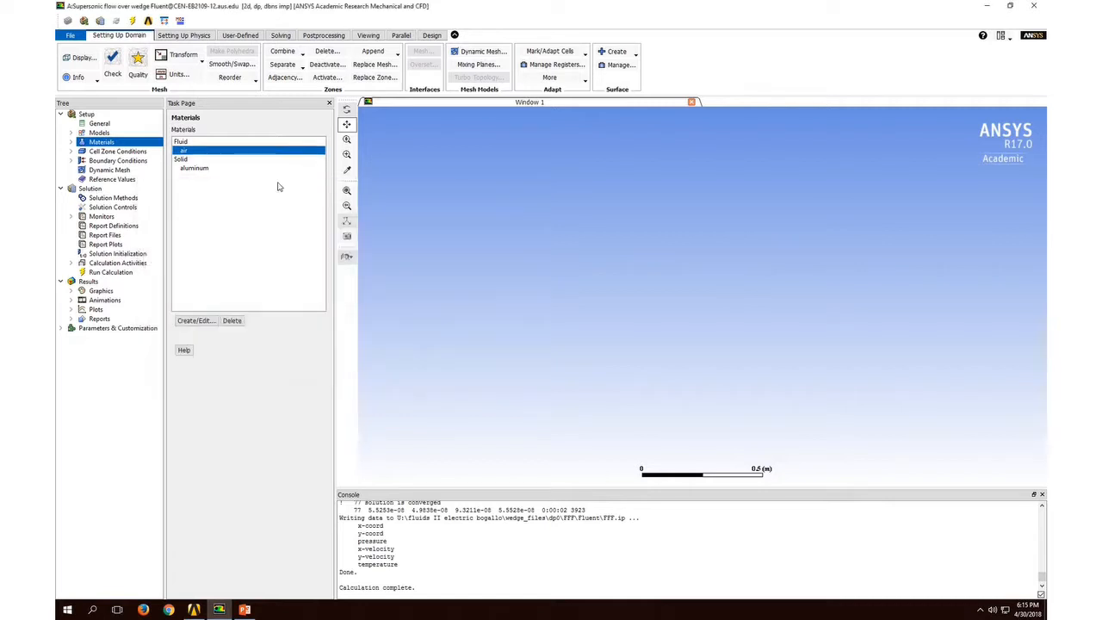
pyautogui.click(206, 169)
pyautogui.doubleClick(221, 168)
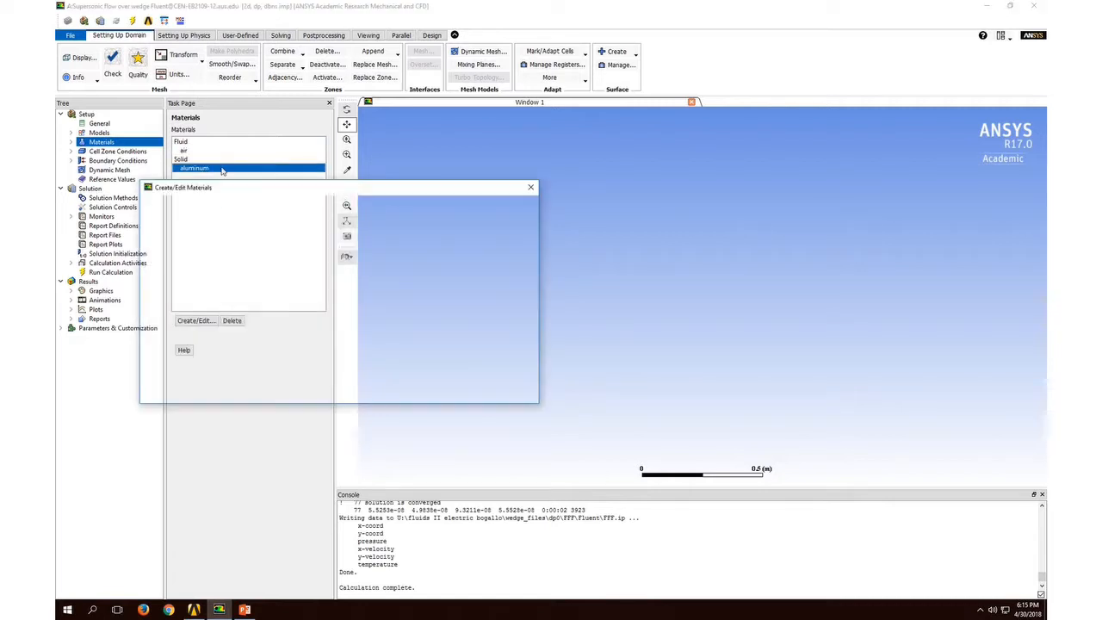
pyautogui.click(532, 189)
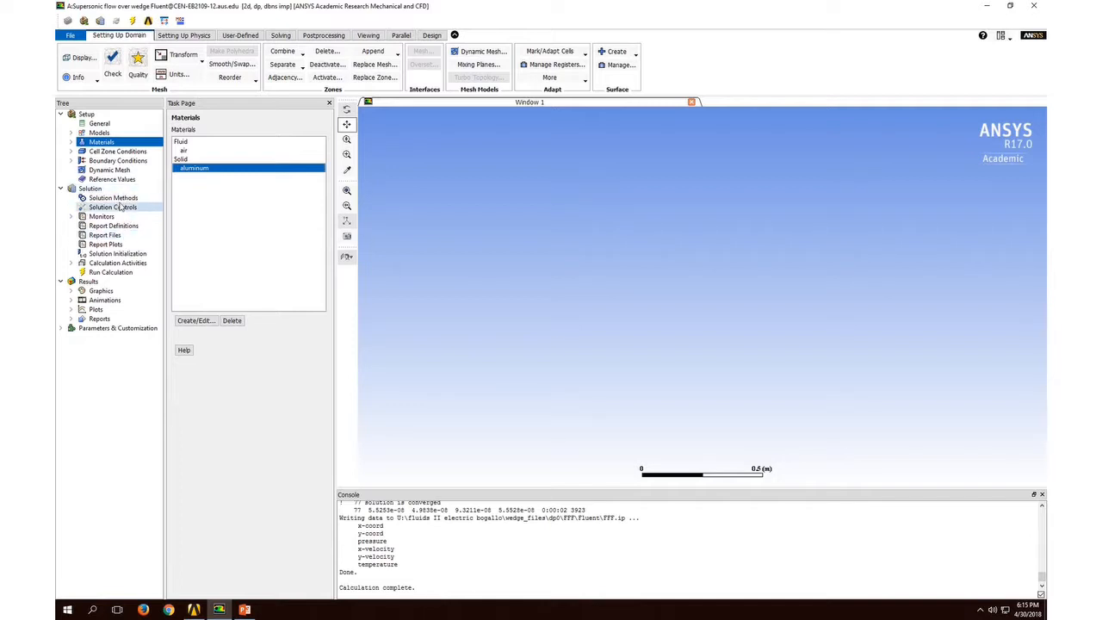
# Step: Examine the farfield zone's pressure far-field momentum settings and the boundary types of the wedge and symmetry zones
pyautogui.click(117, 160)
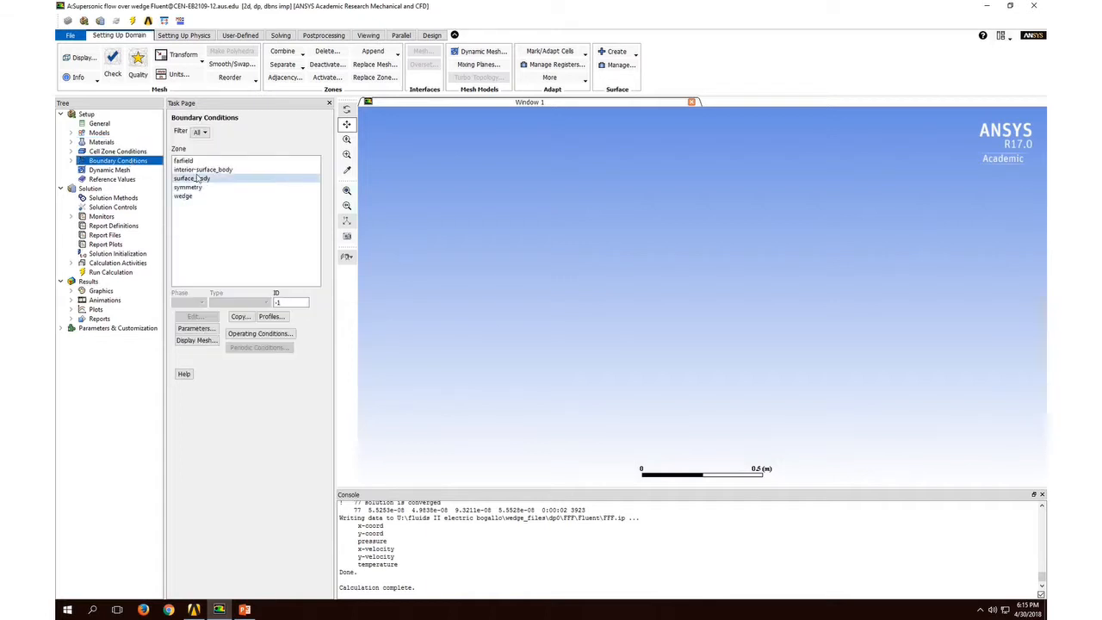
pyautogui.click(184, 161)
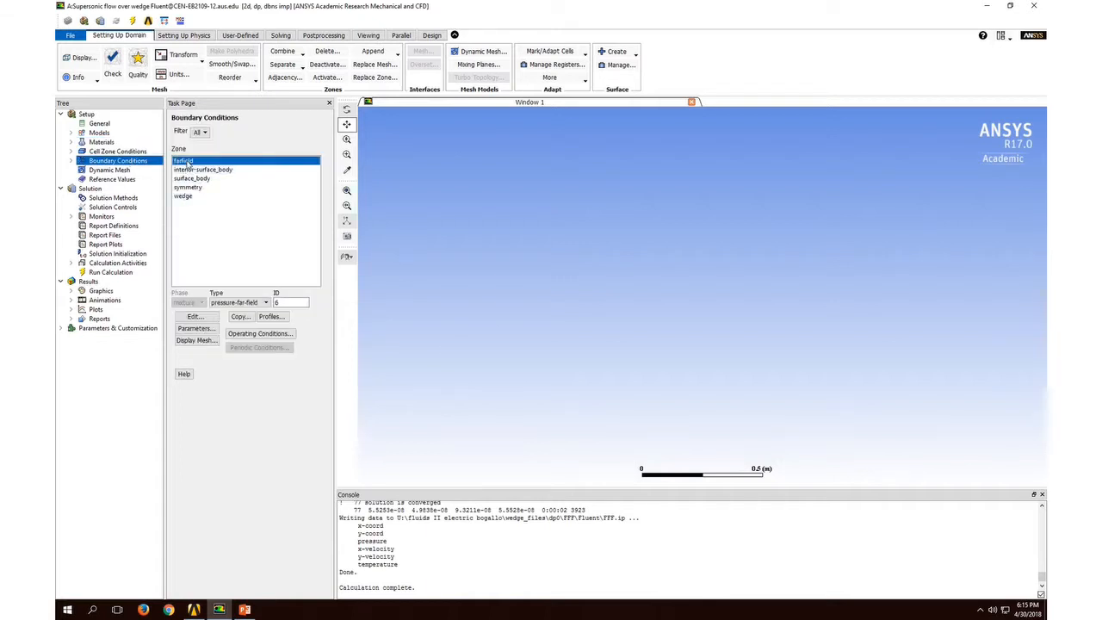
pyautogui.click(203, 322)
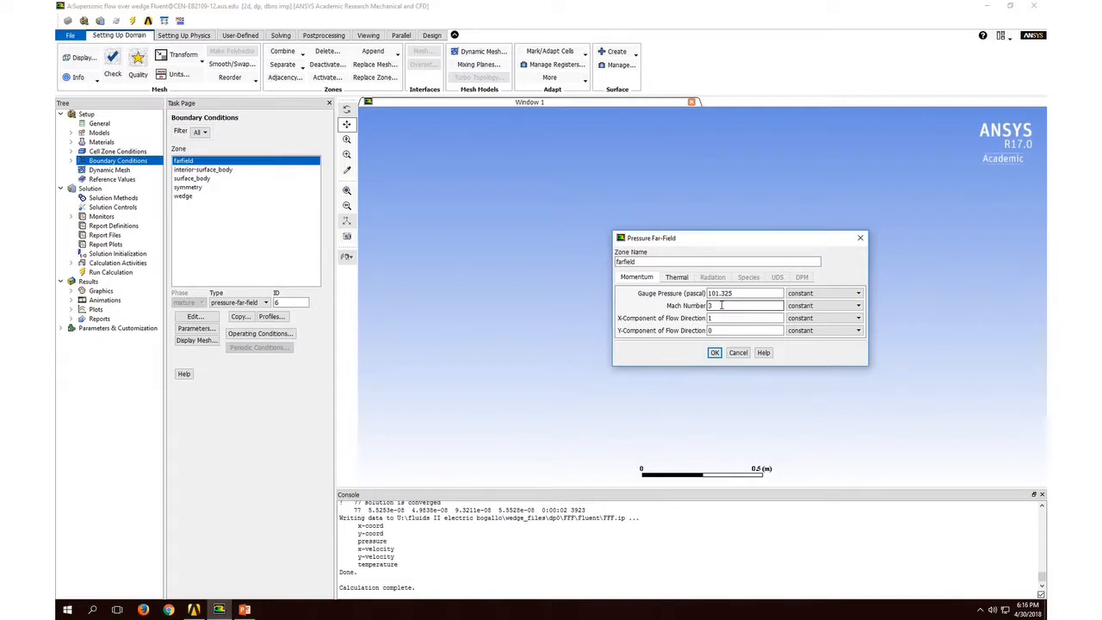
pyautogui.click(715, 353)
pyautogui.click(714, 353)
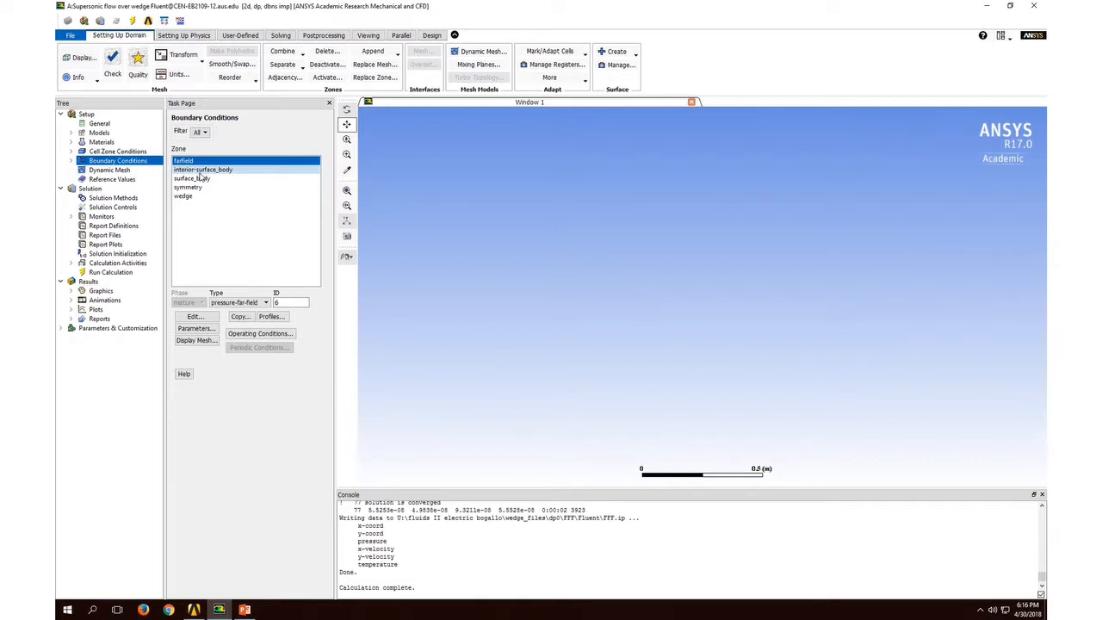
pyautogui.click(195, 196)
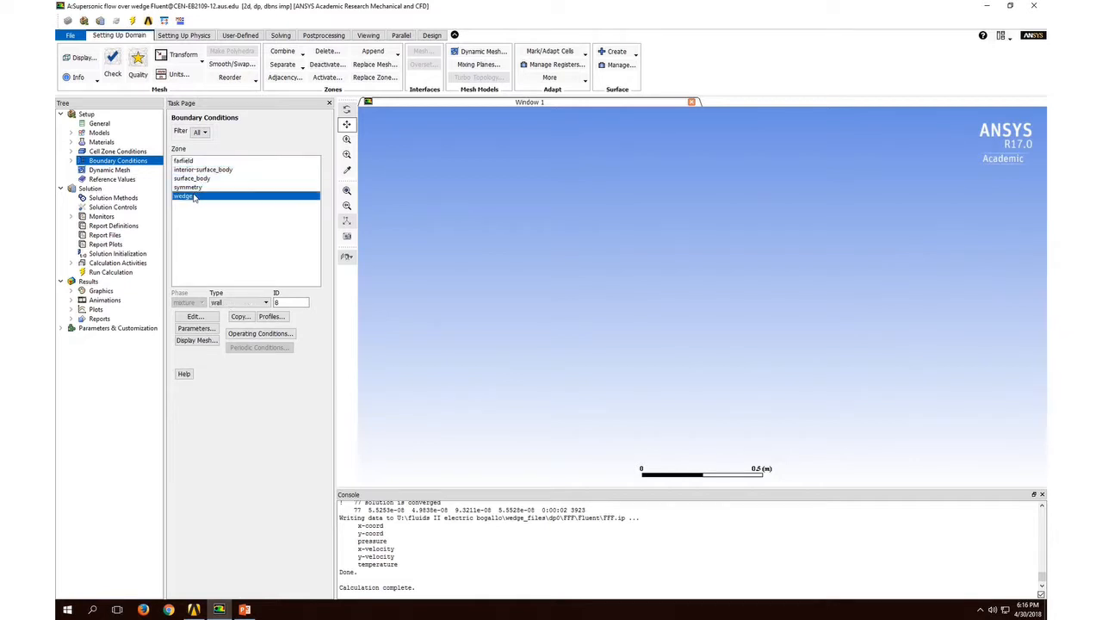
pyautogui.click(193, 187)
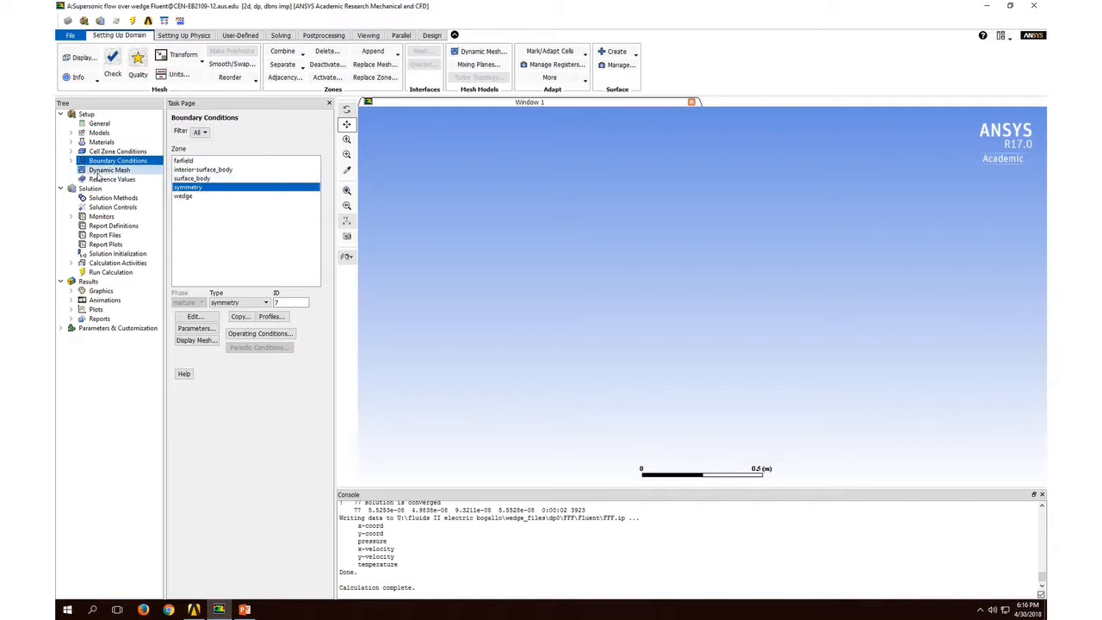
# Step: Review the solution methods for formulation, flux type and discretization, and the Courant number in the solution controls
pyautogui.click(123, 207)
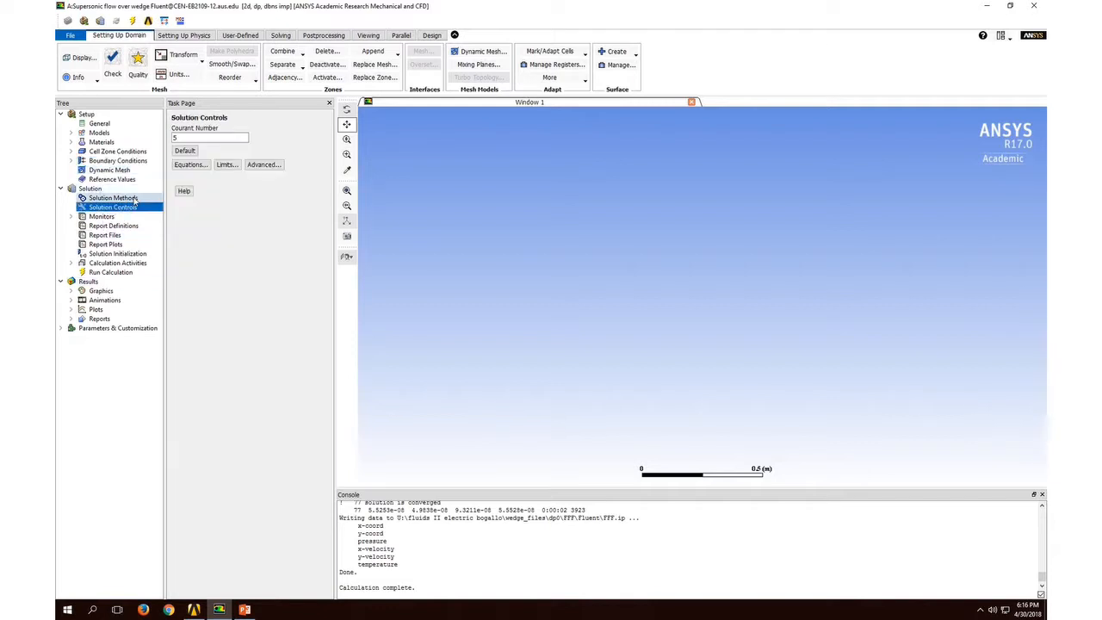
pyautogui.click(133, 199)
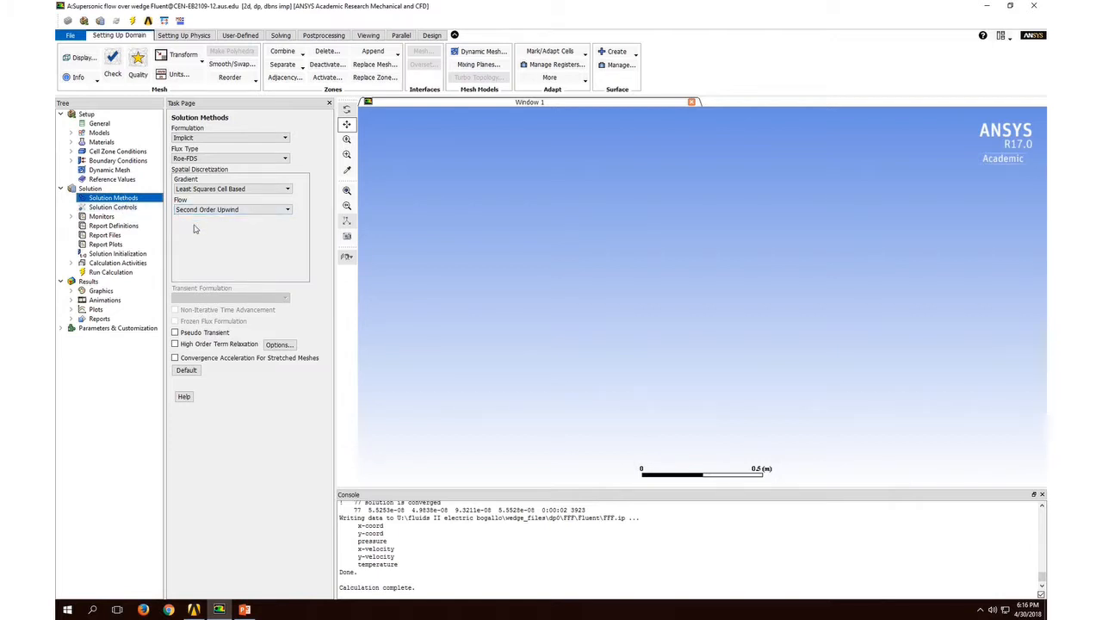
pyautogui.click(111, 209)
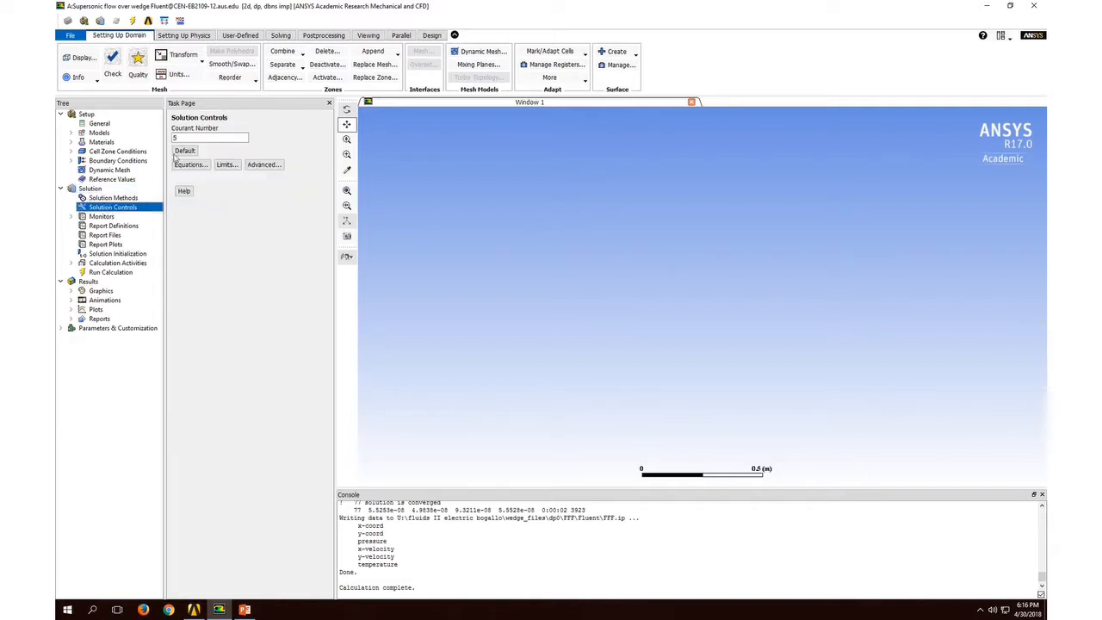
pyautogui.click(185, 137)
# Step: Check the absolute convergence criteria of the continuity, velocity and energy equations in the residual monitors
pyautogui.click(126, 218)
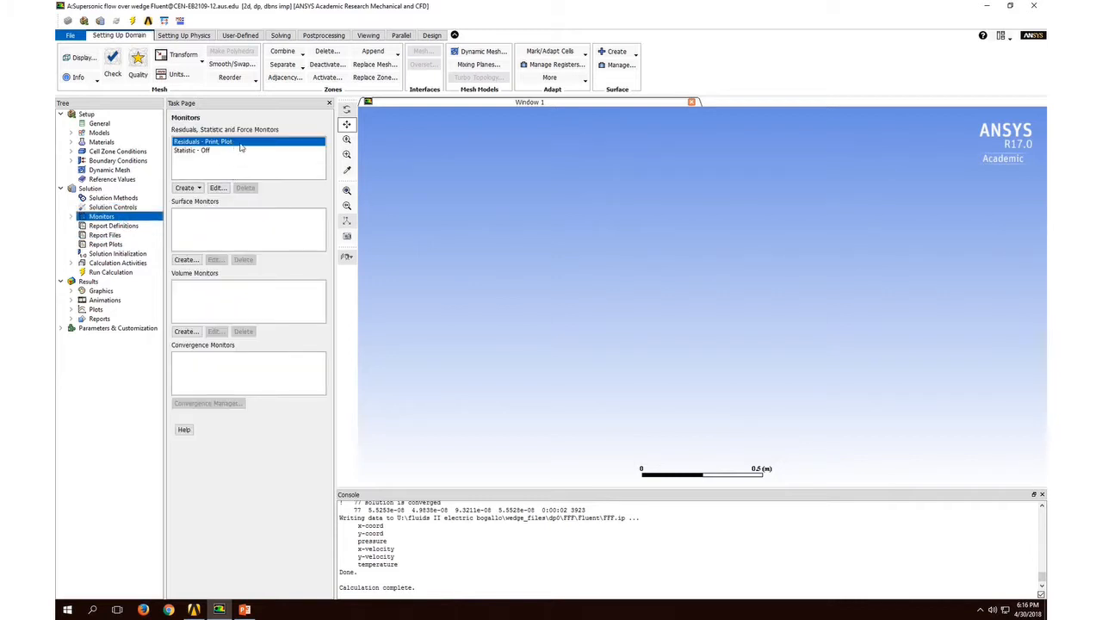
pyautogui.doubleClick(240, 145)
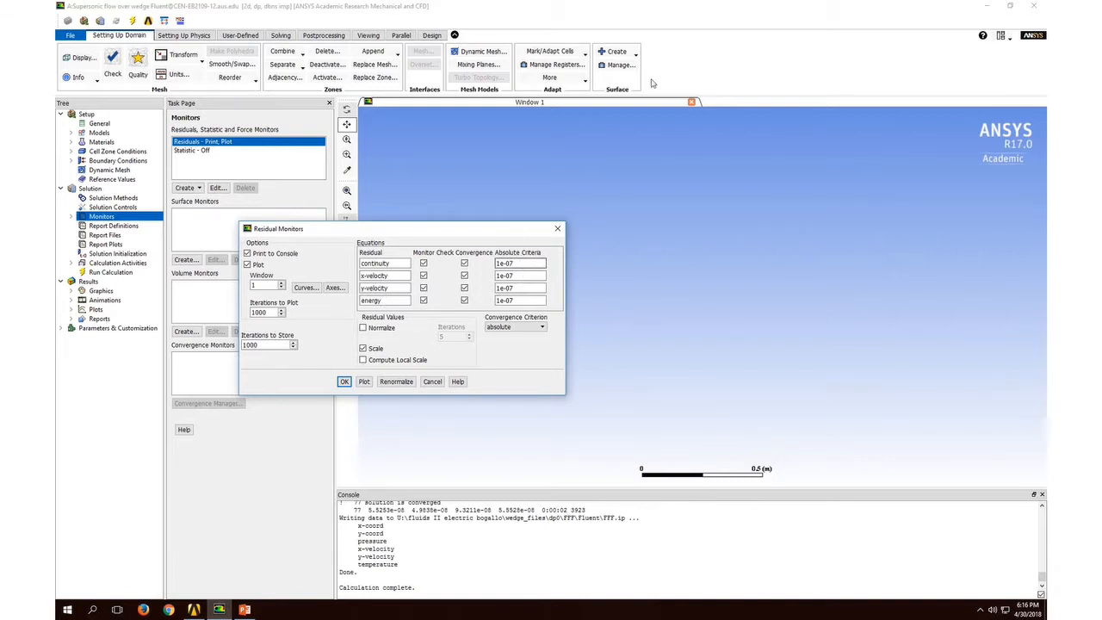
pyautogui.click(344, 382)
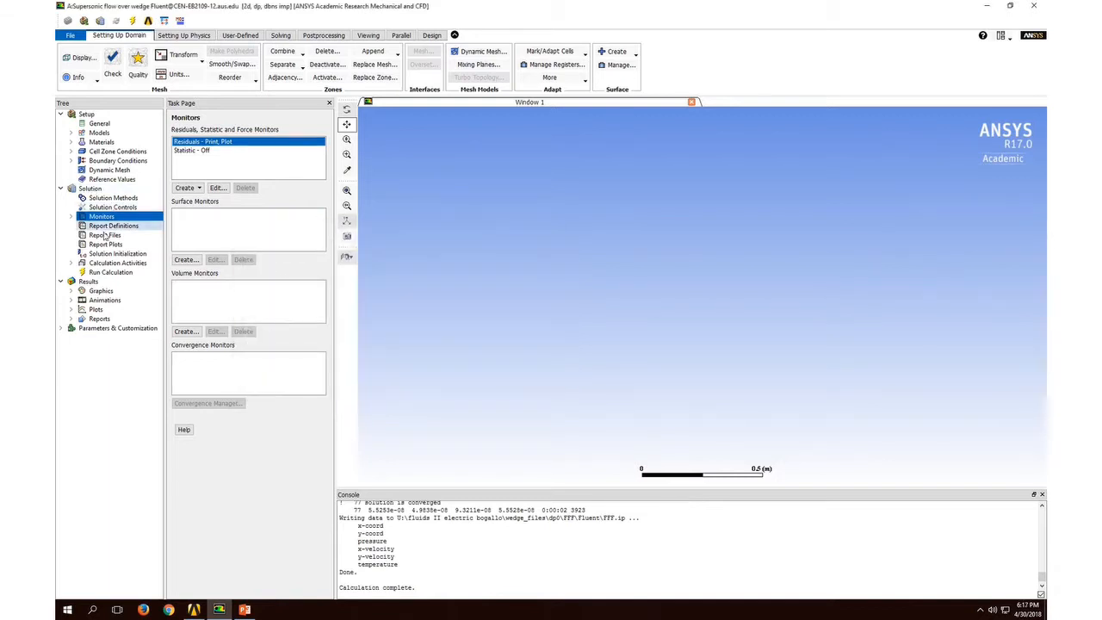
# Step: Initialize the solution with standard initialization computed from the farfield zone, discarding the unsaved data
pyautogui.click(108, 272)
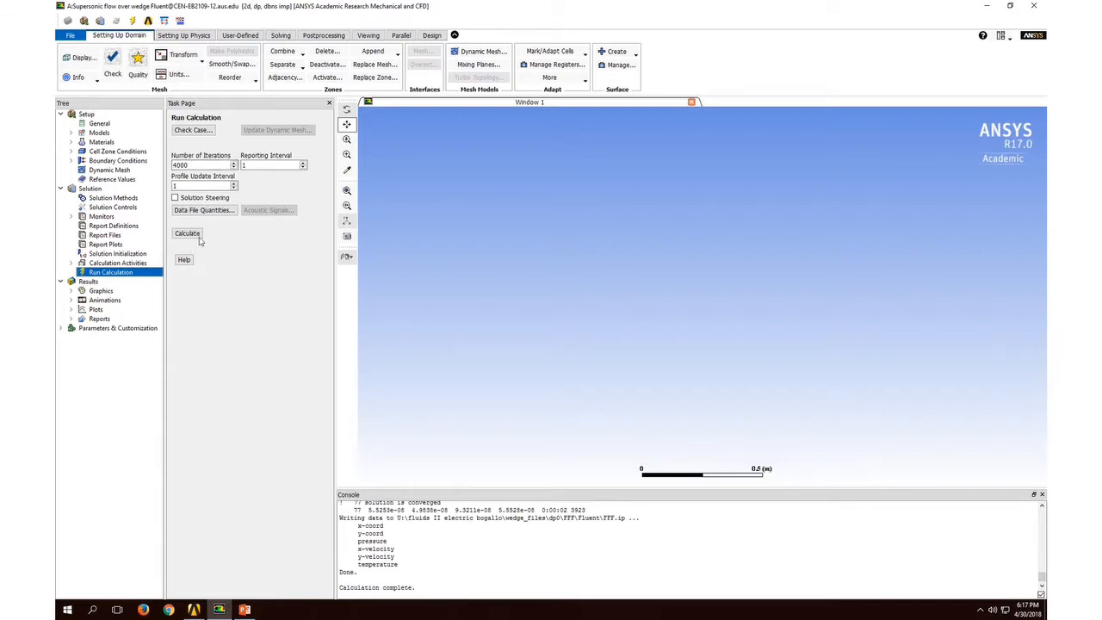
pyautogui.click(128, 256)
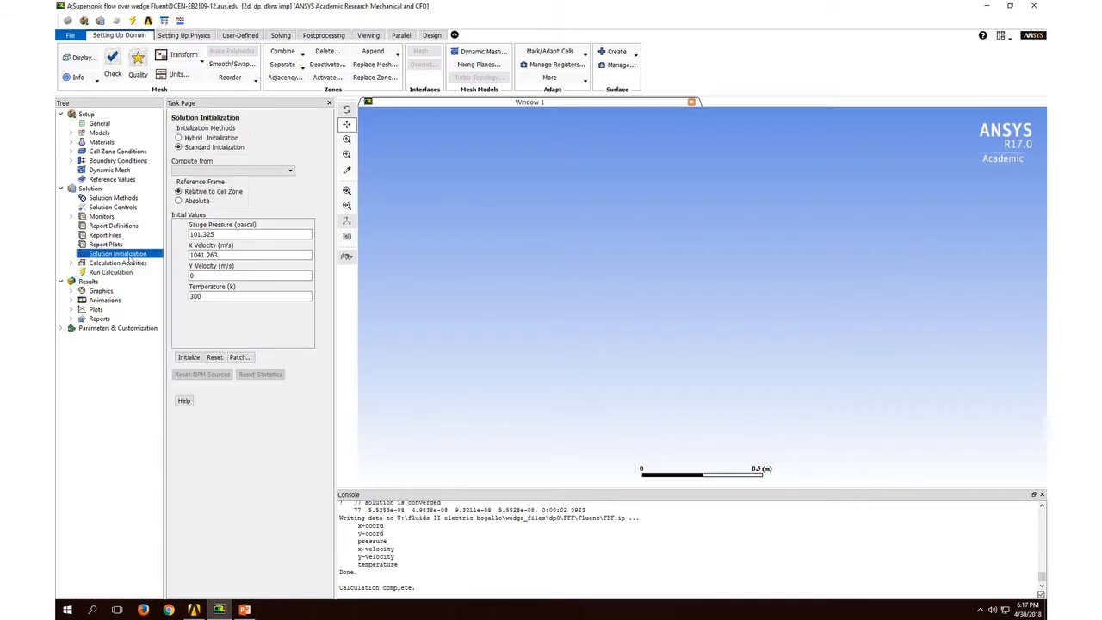
pyautogui.click(241, 171)
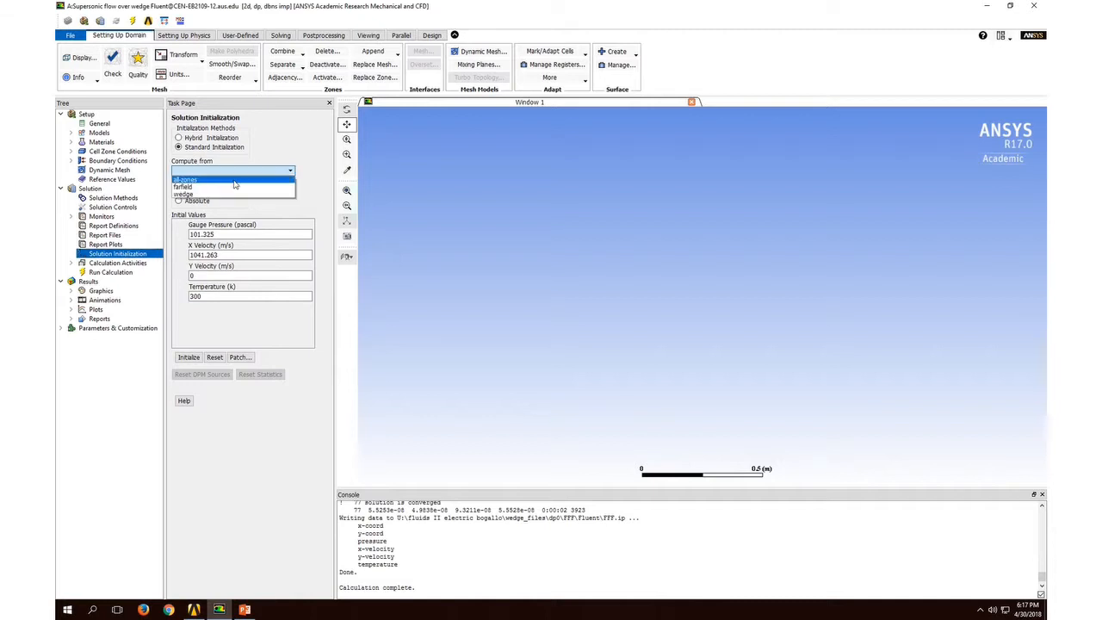
pyautogui.click(226, 187)
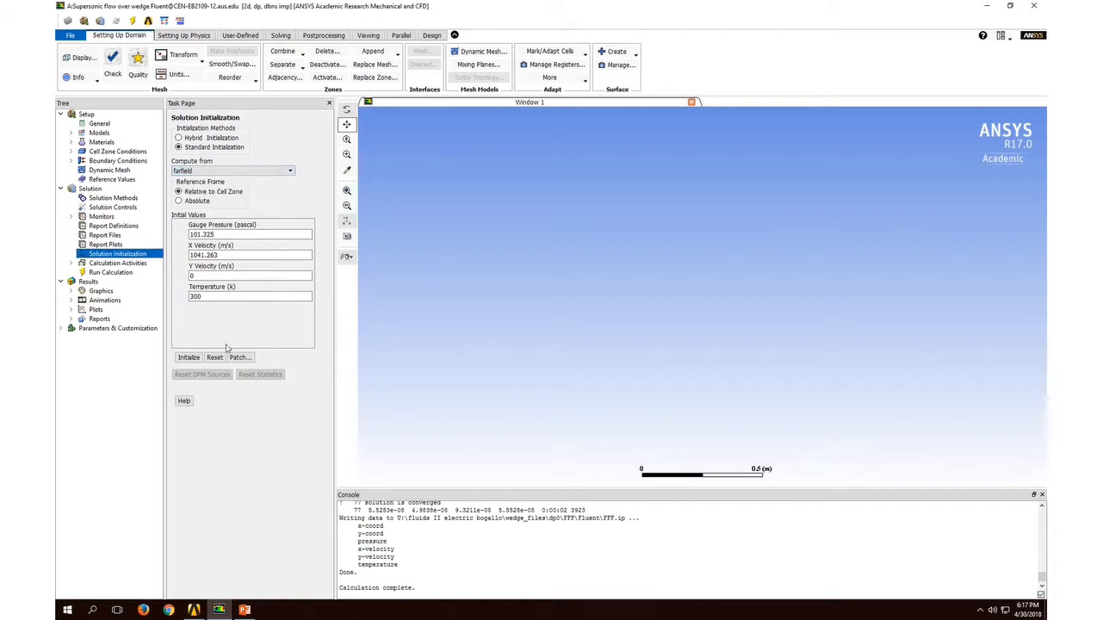
pyautogui.click(190, 356)
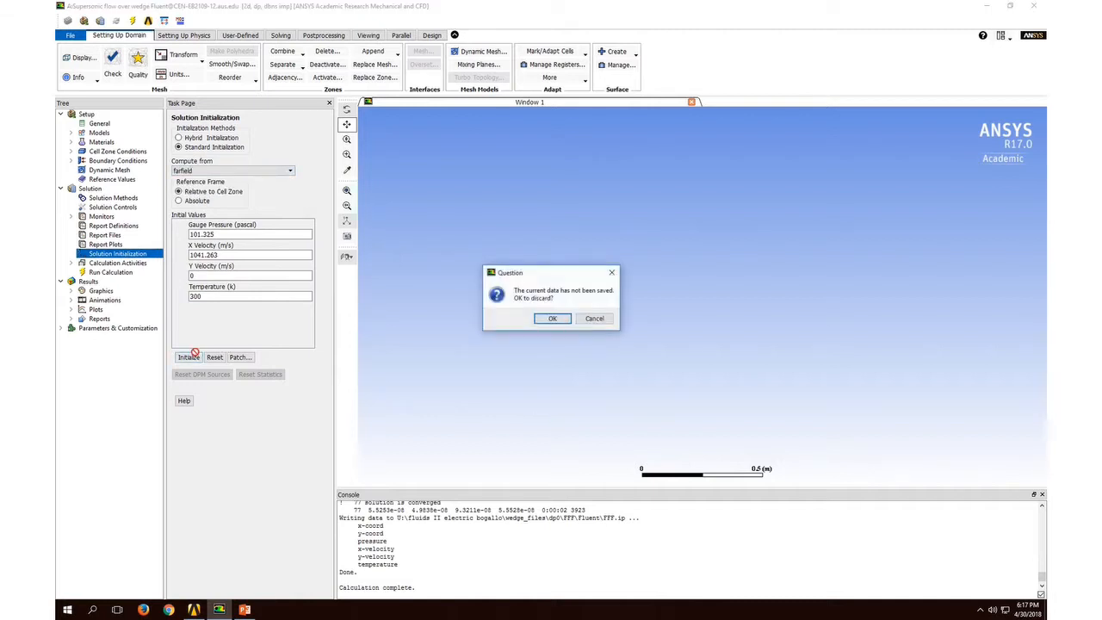
pyautogui.click(553, 319)
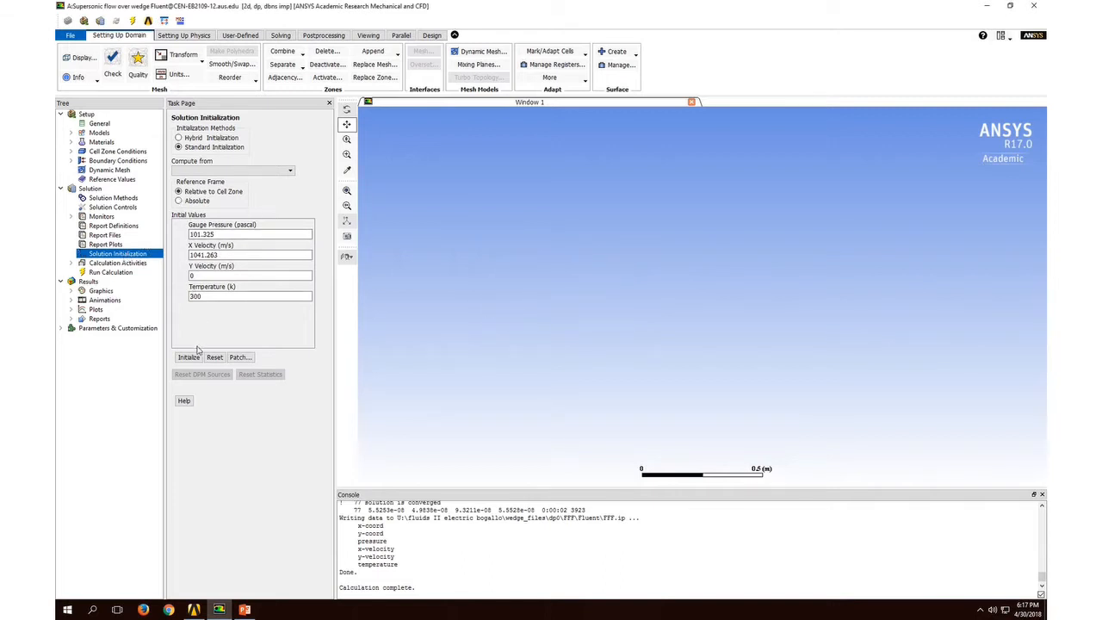
# Step: Run the calculation with the number of iterations at 4000 and a reporting interval of 1
pyautogui.click(109, 273)
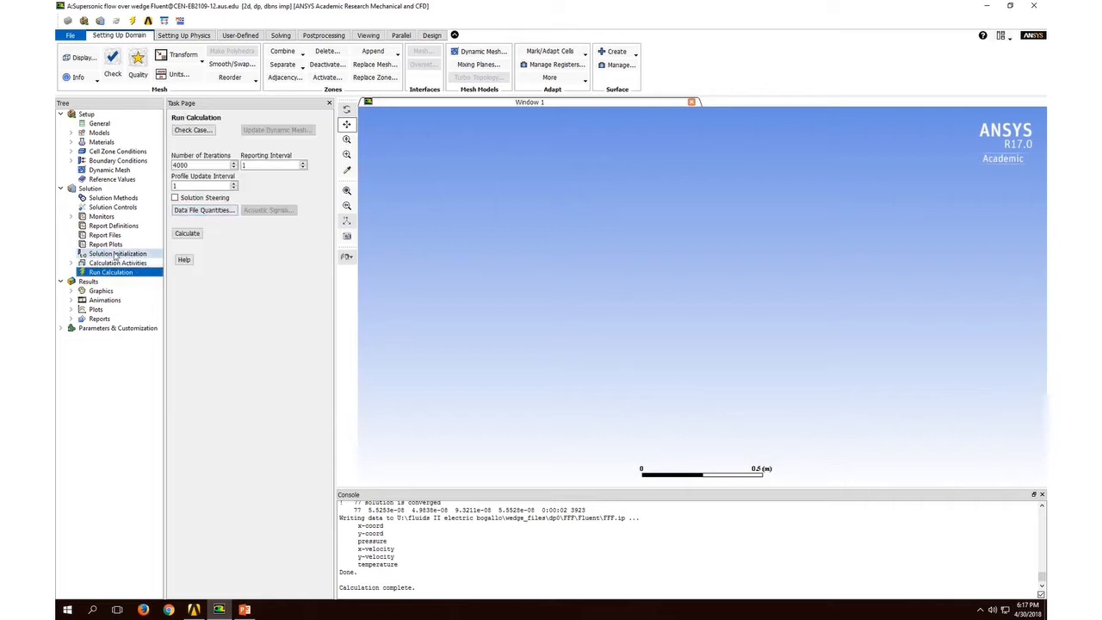
pyautogui.click(114, 256)
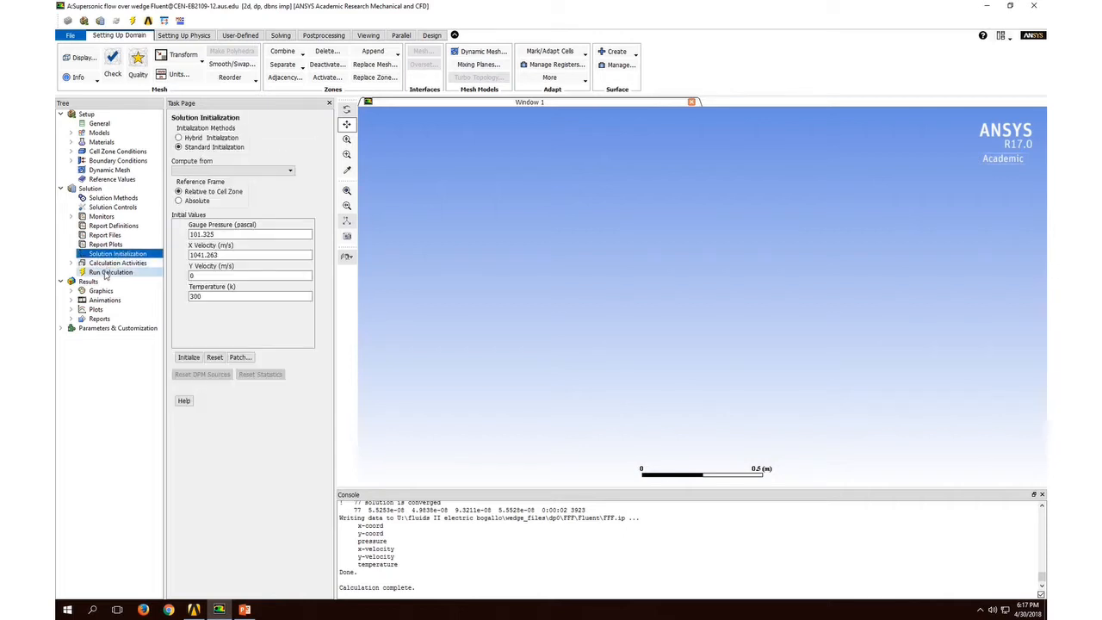
pyautogui.click(105, 274)
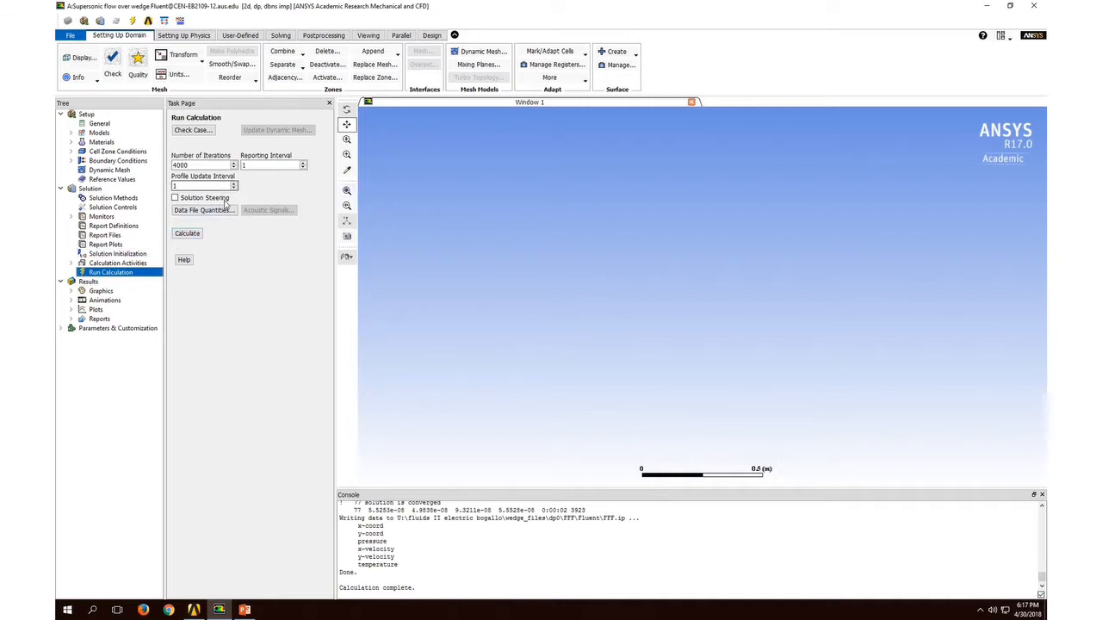
pyautogui.click(189, 232)
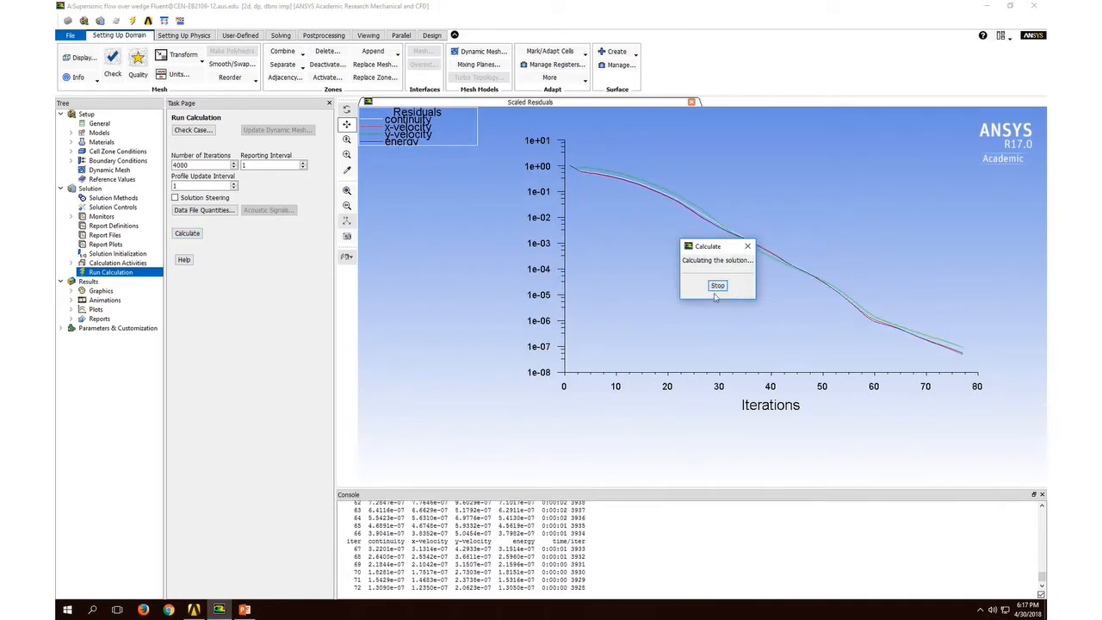
# Step: Acknowledge the finished calculation and close Fluent, confirming the exit
pyautogui.click(572, 318)
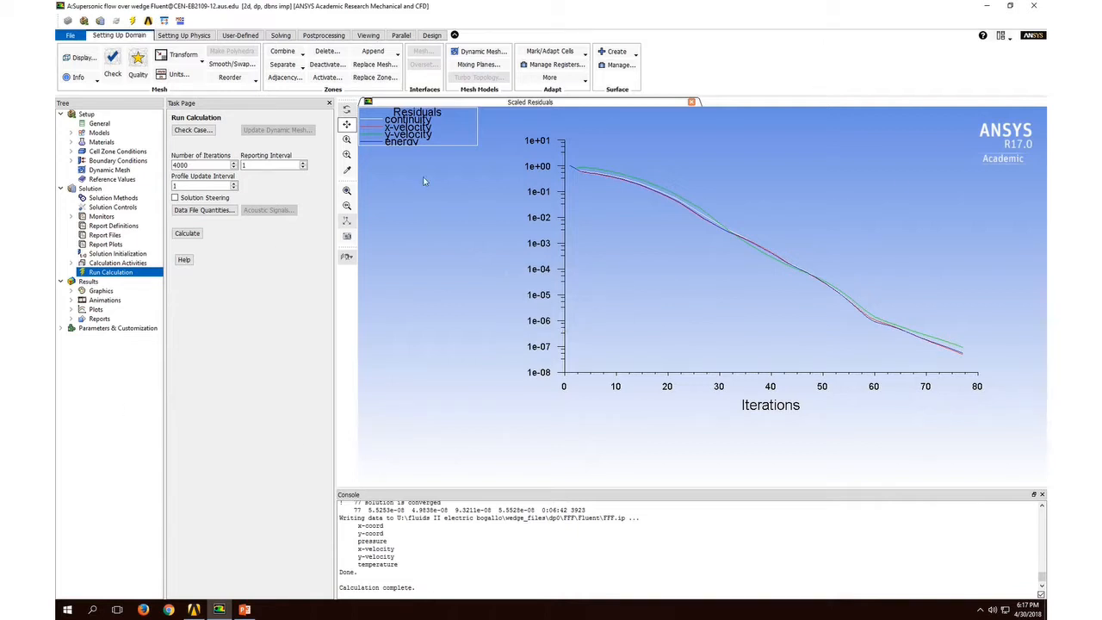
pyautogui.click(1032, 7)
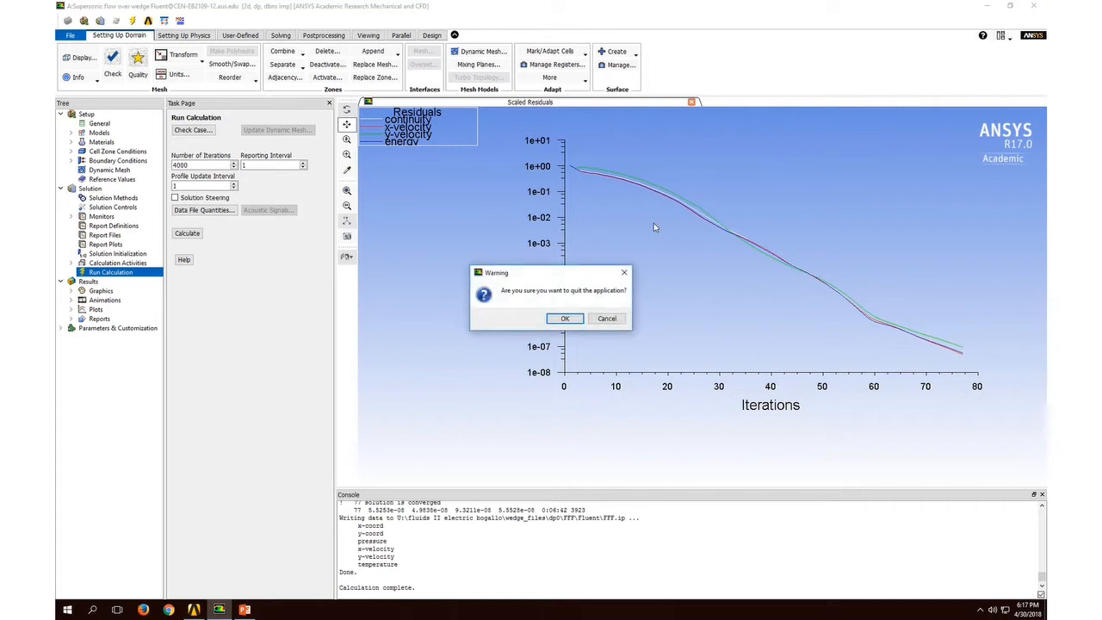
pyautogui.click(578, 317)
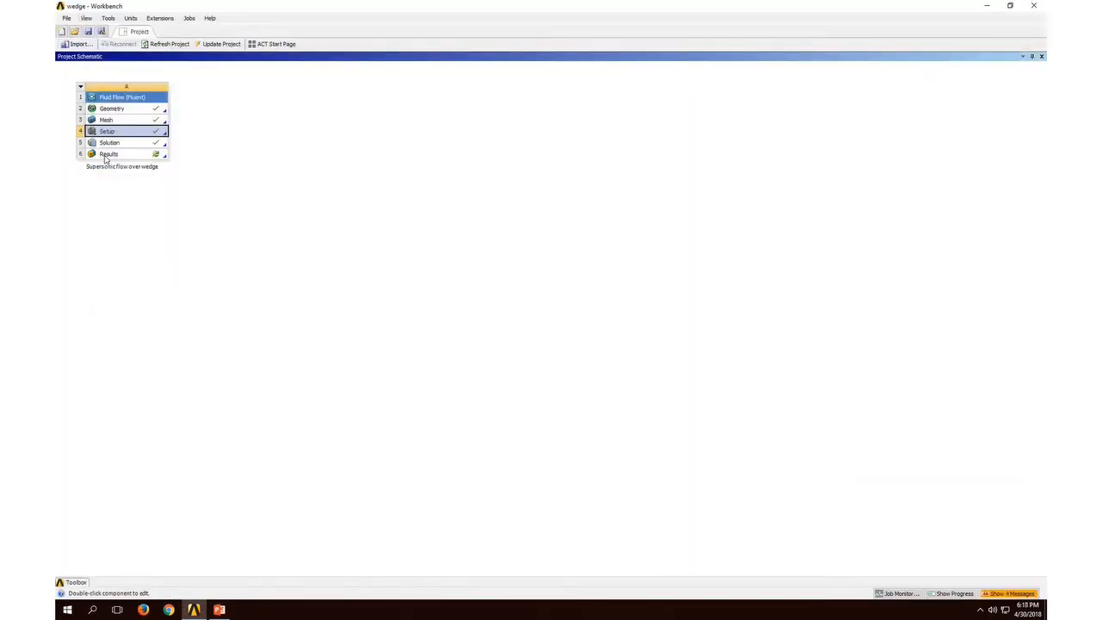
# Step: Open the project's Results in CFD-Post, allowing postengine and postgui_ogl through the firewall, and maximize the CFD-Post window
pyautogui.click(108, 154)
pyautogui.doubleClick(107, 155)
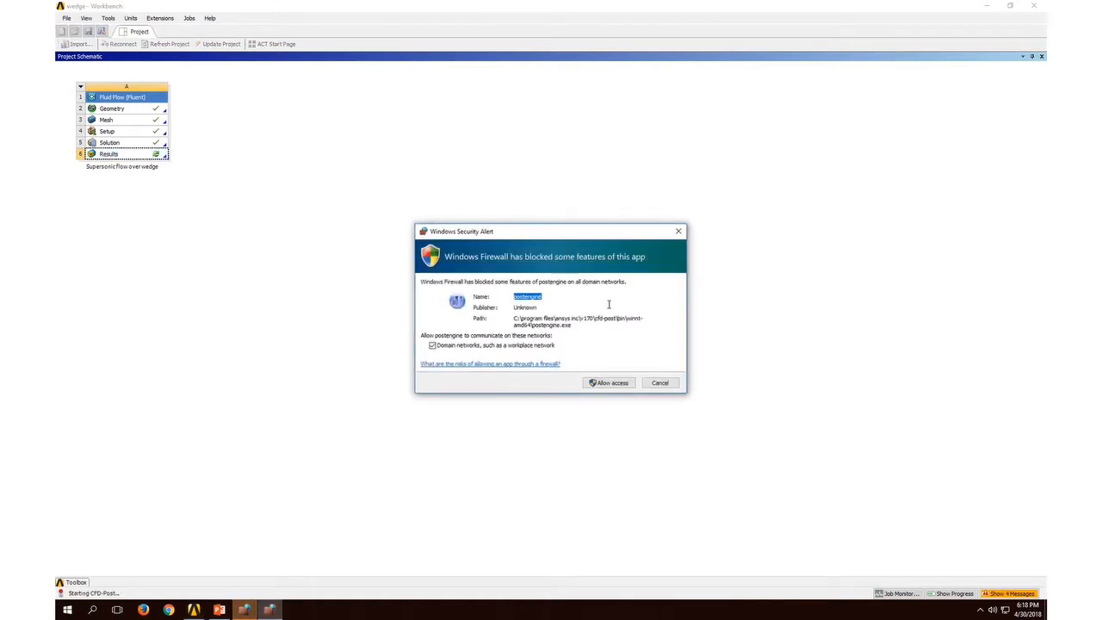
pyautogui.click(592, 383)
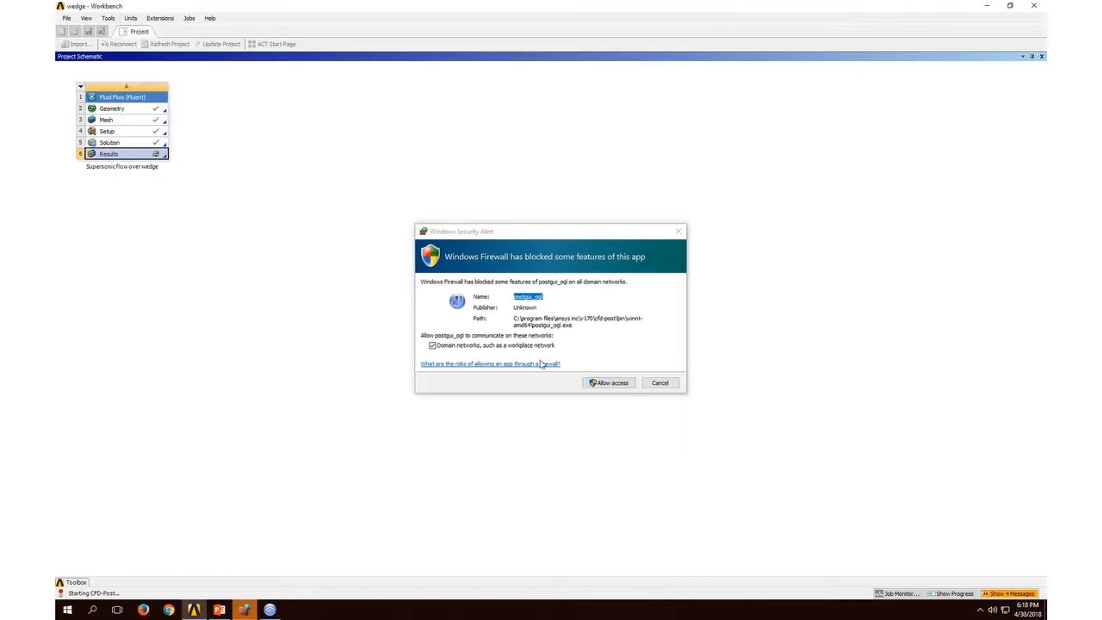
pyautogui.click(613, 382)
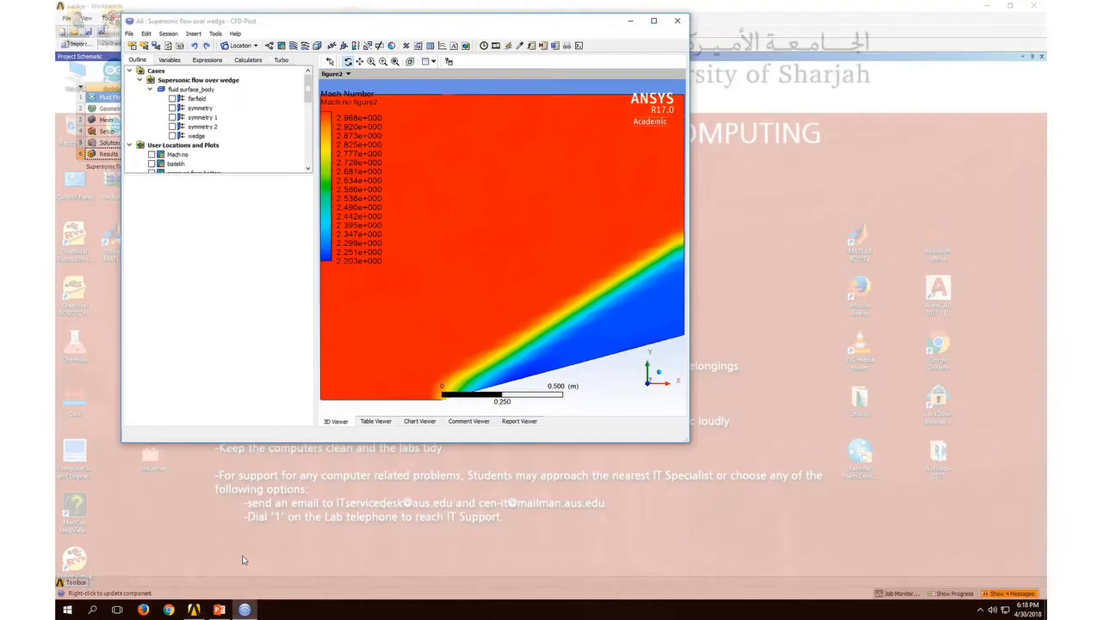
pyautogui.click(238, 556)
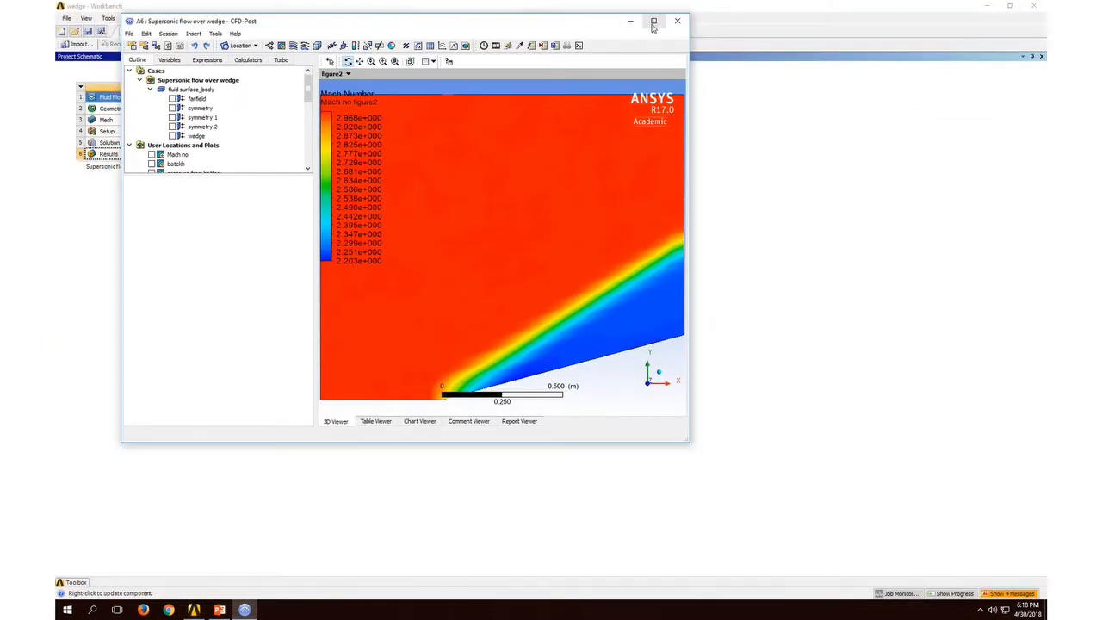
pyautogui.click(654, 21)
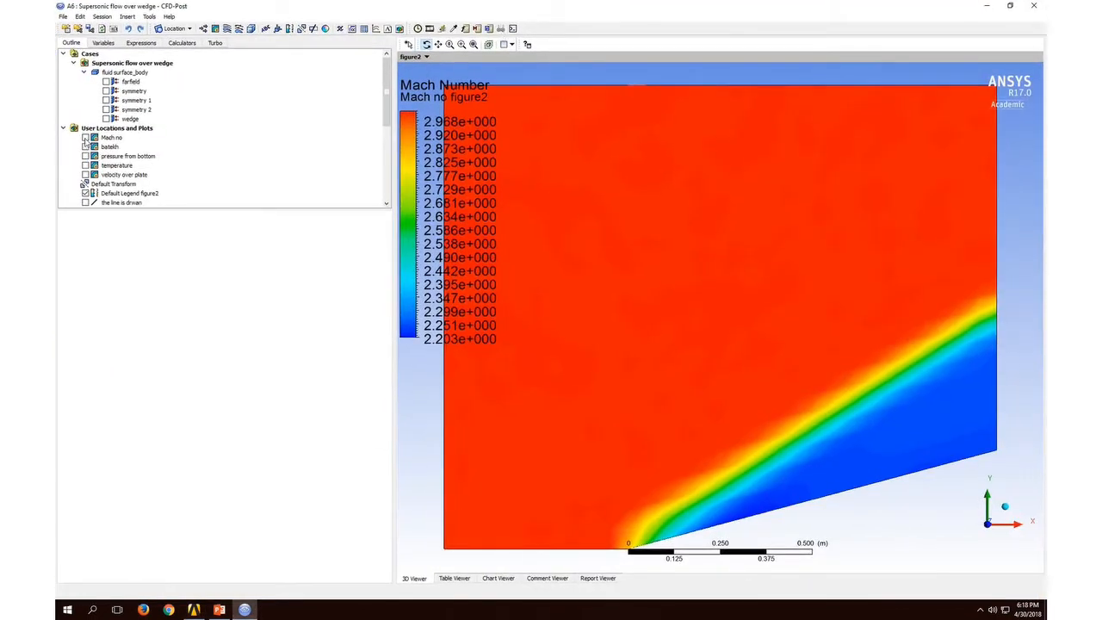
# Step: Display the Mach no contour in place of Mach no figure2 and inspect the shock near the wedge's leading edge
pyautogui.click(84, 138)
pyautogui.scroll(-5, 115, 162)
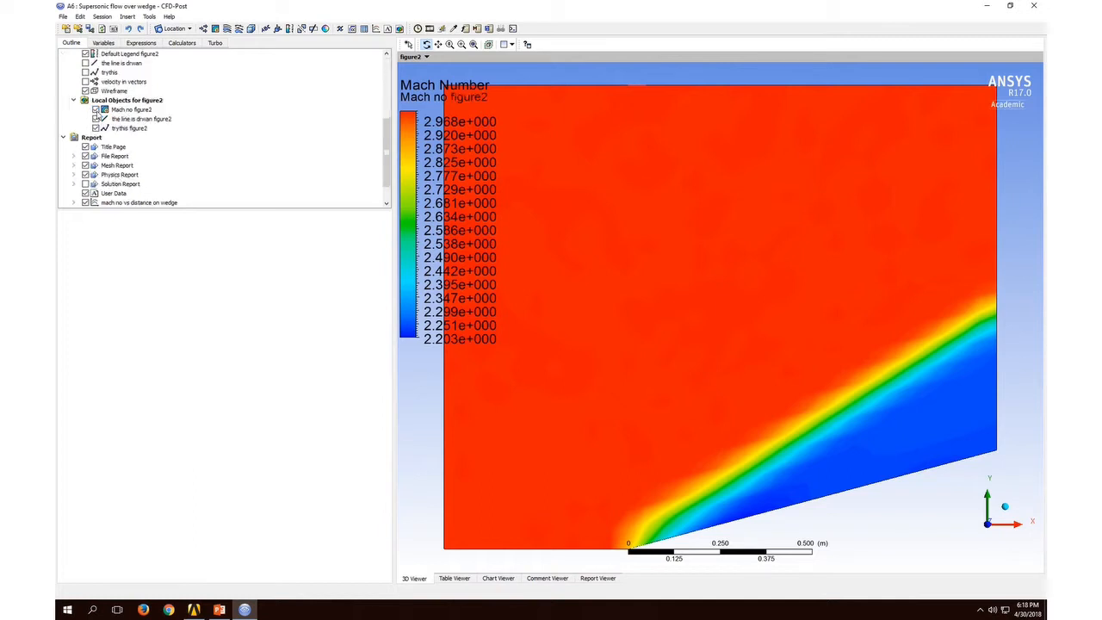
pyautogui.click(96, 111)
pyautogui.scroll(5, 172, 176)
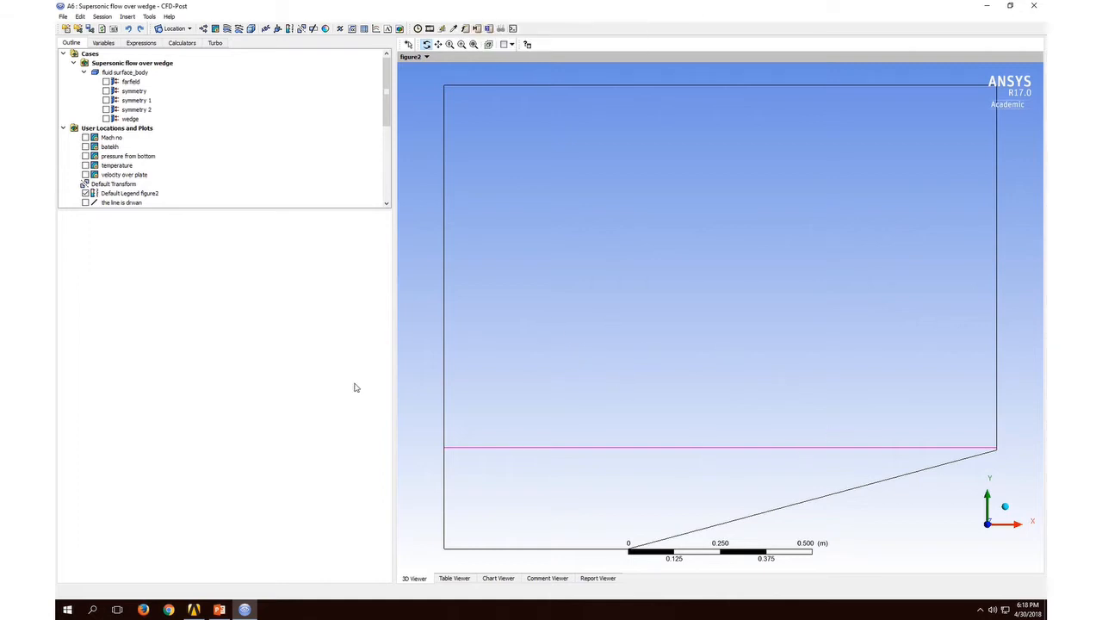
pyautogui.click(85, 137)
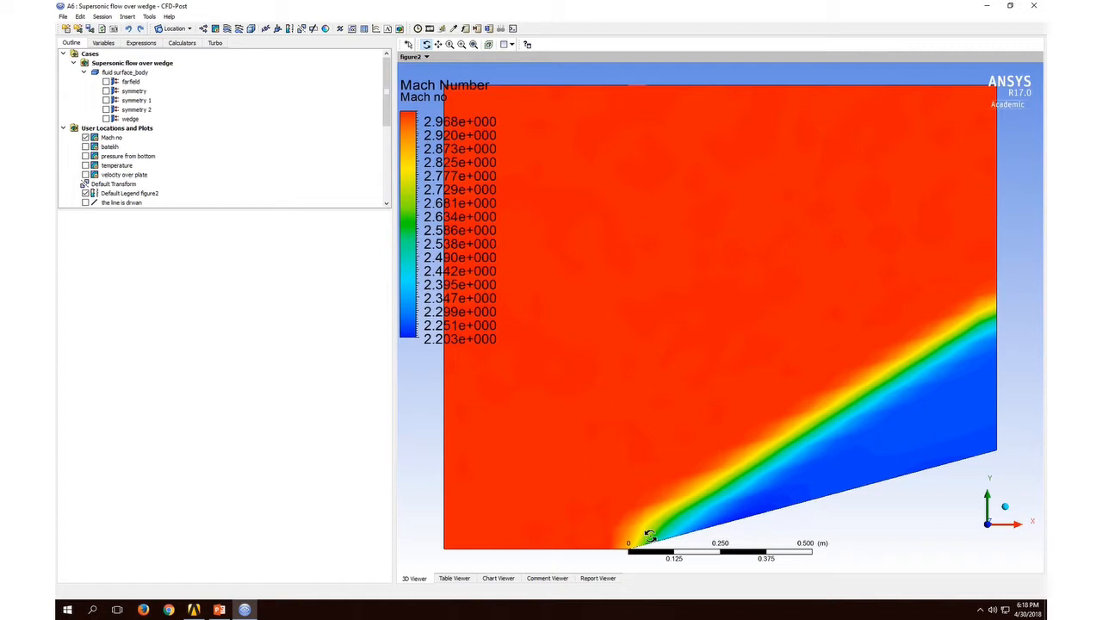
pyautogui.scroll(4, 649, 534)
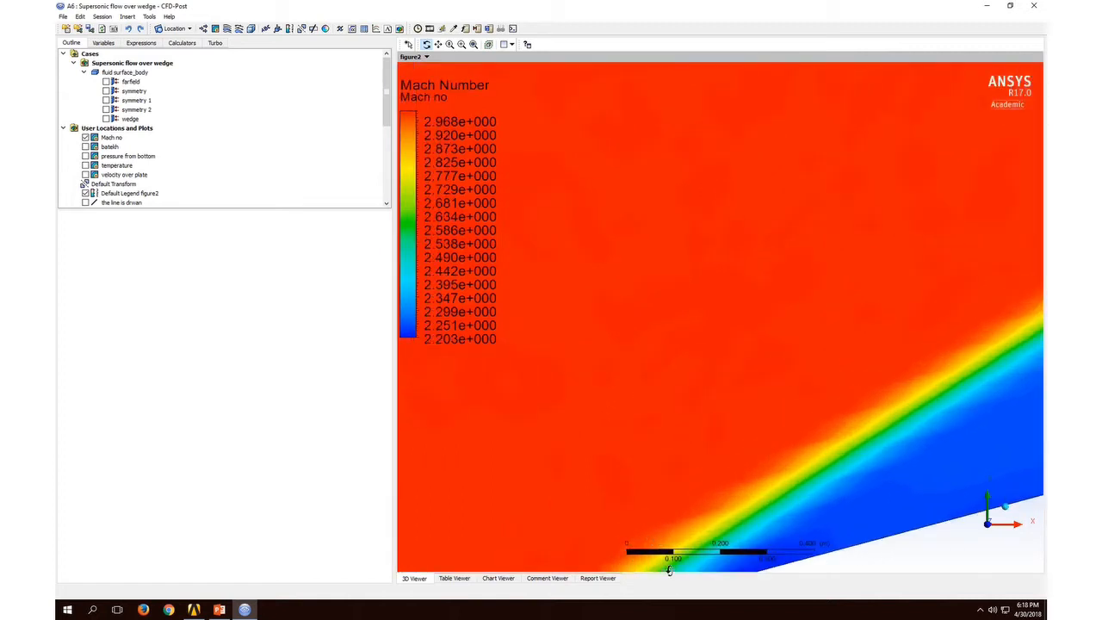
pyautogui.scroll(-4, 669, 570)
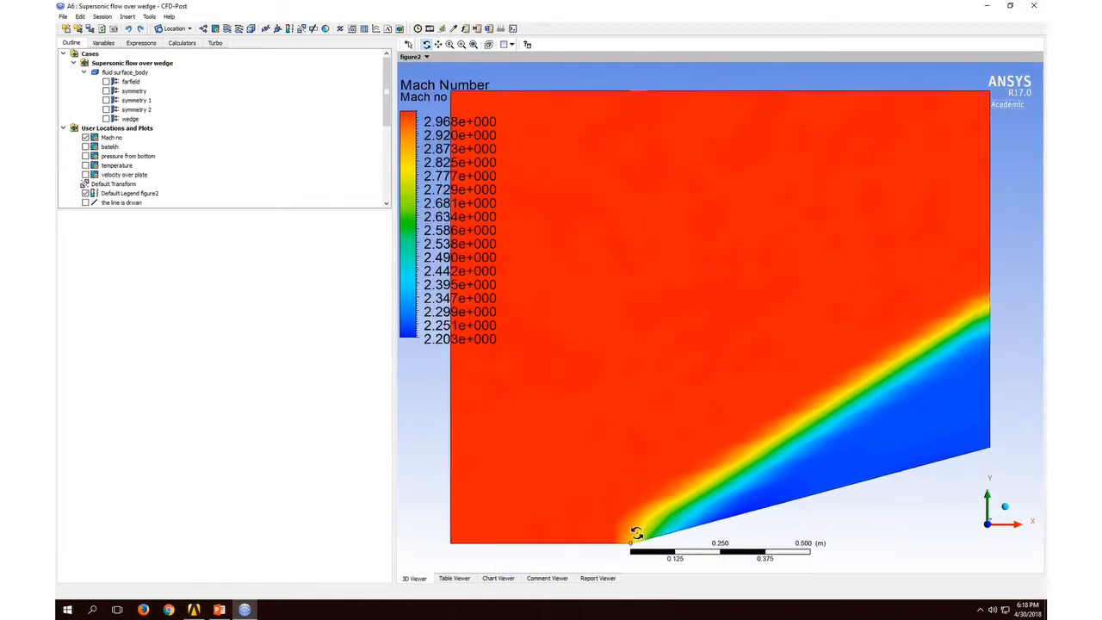
pyautogui.scroll(3, 635, 534)
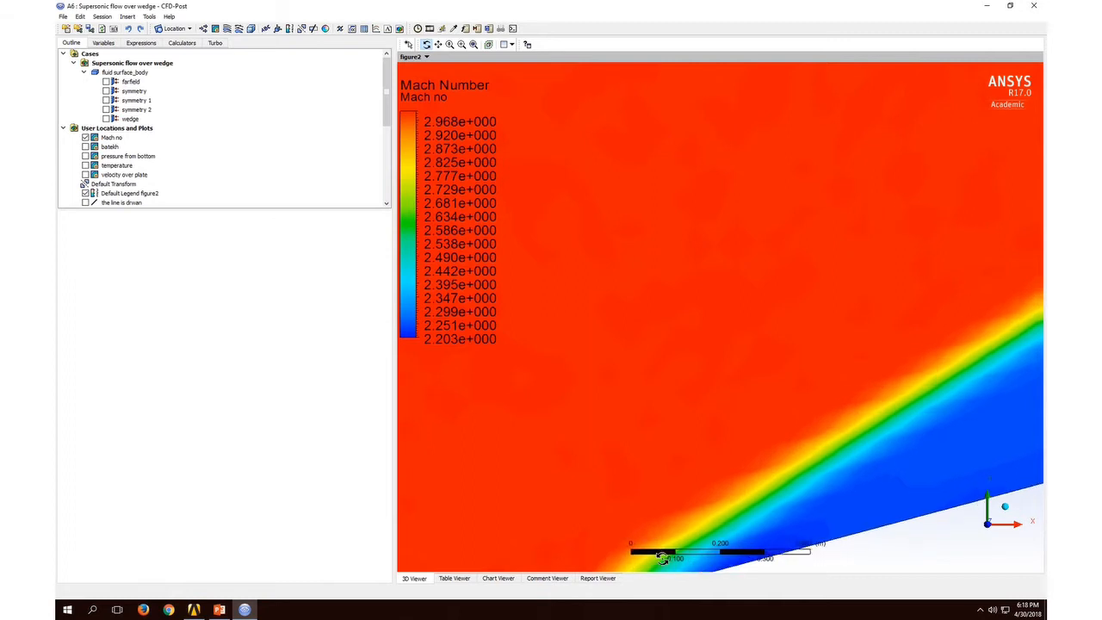
pyautogui.scroll(-3, 661, 556)
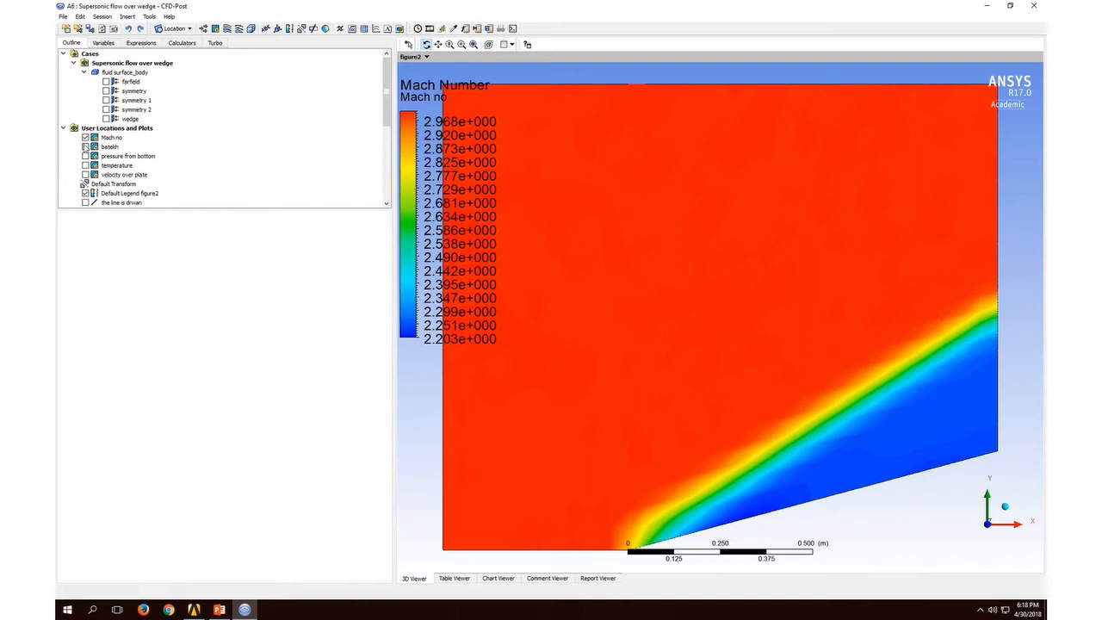
# Step: View the pressure from bottom contour and the temperature contour one at a time, with the Mach no contour hidden
pyautogui.click(85, 138)
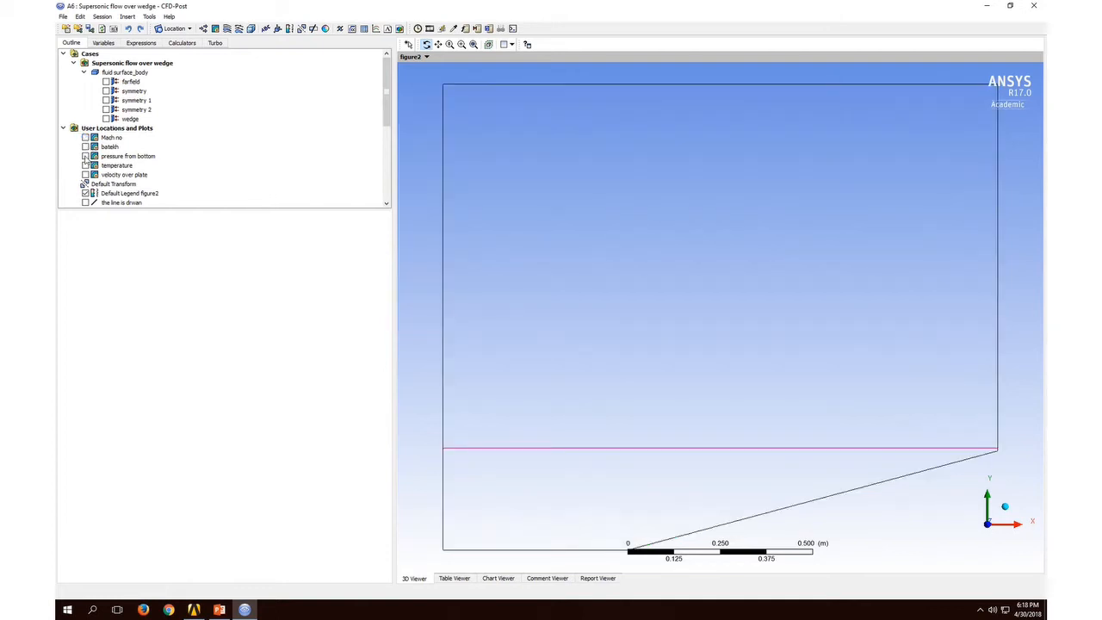
pyautogui.click(86, 155)
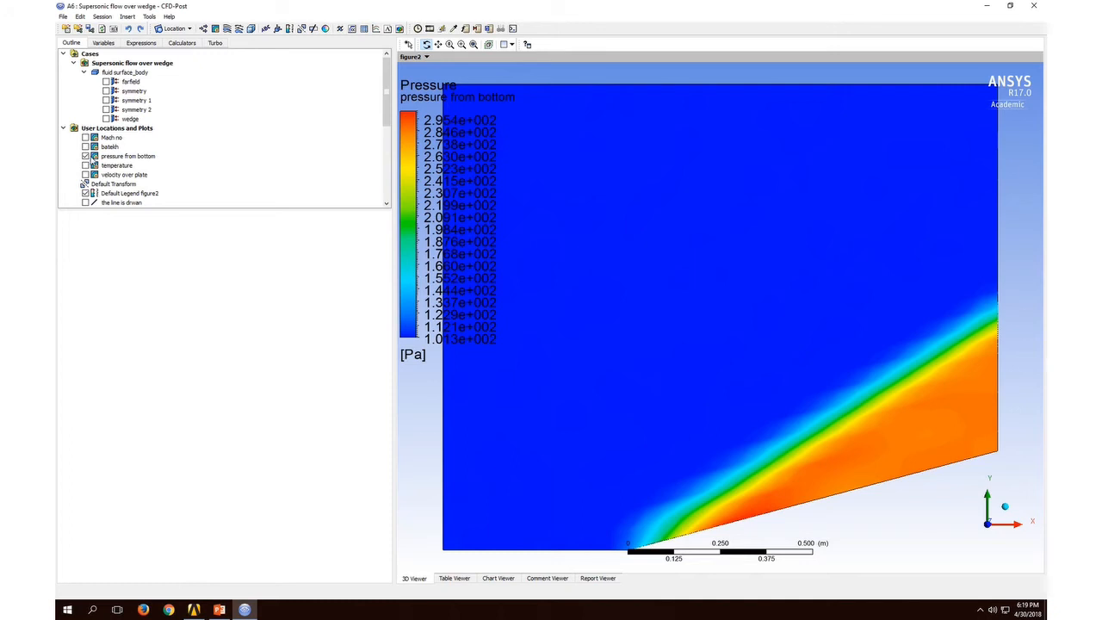
pyautogui.click(85, 156)
pyautogui.click(85, 165)
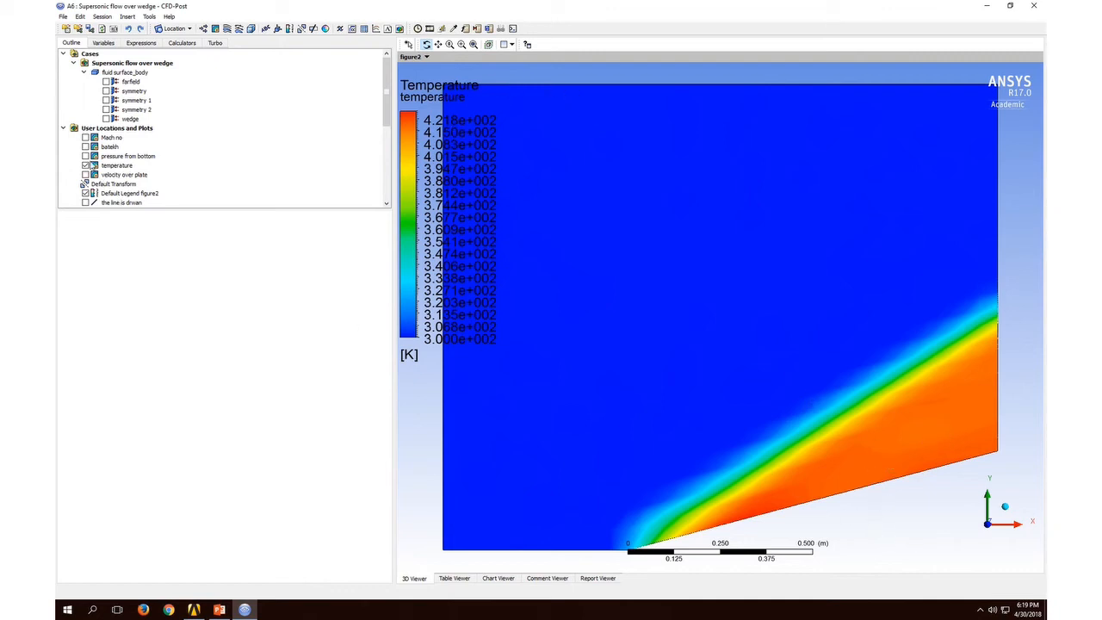
pyautogui.click(85, 165)
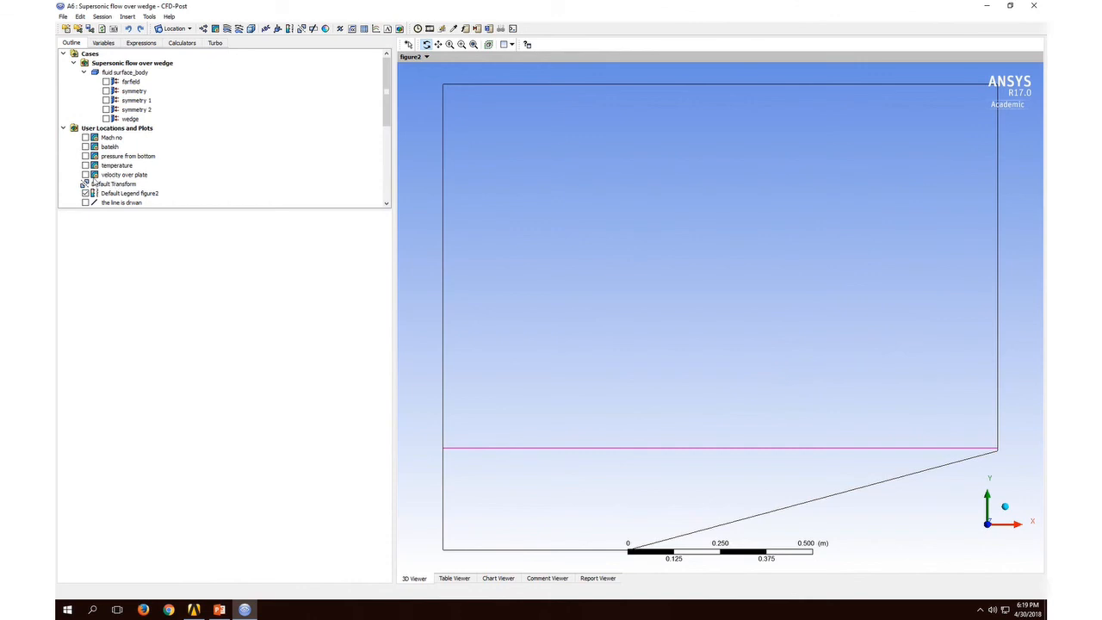
# Step: View the velocity over plate contour and the velocity in vectors plot one at a time, hiding each after viewing
pyautogui.click(85, 175)
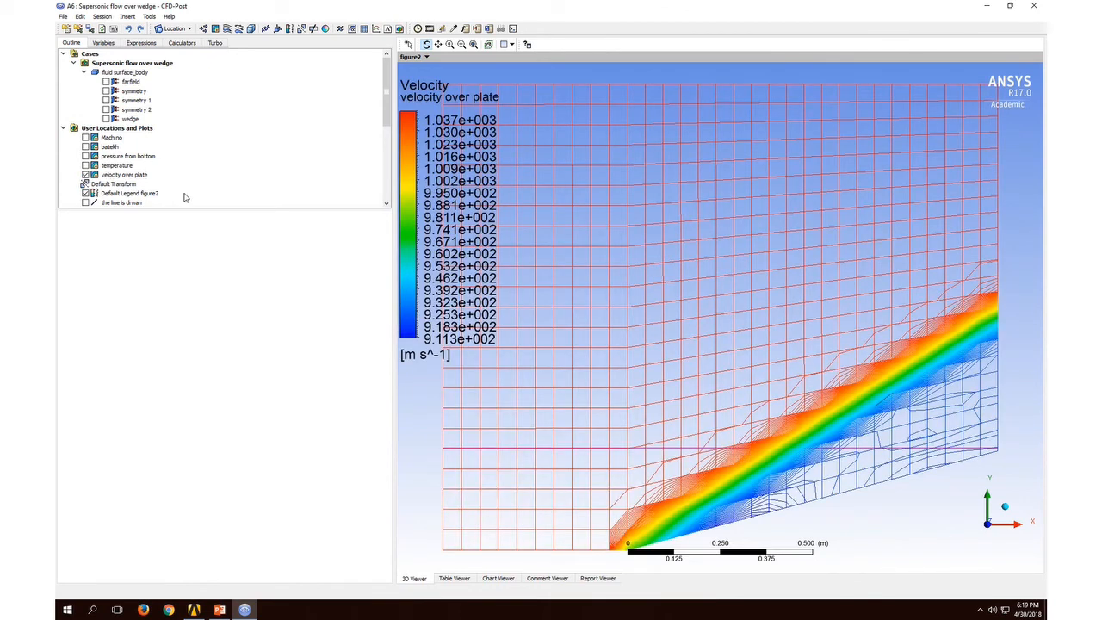
pyautogui.click(85, 175)
pyautogui.scroll(-3, 120, 202)
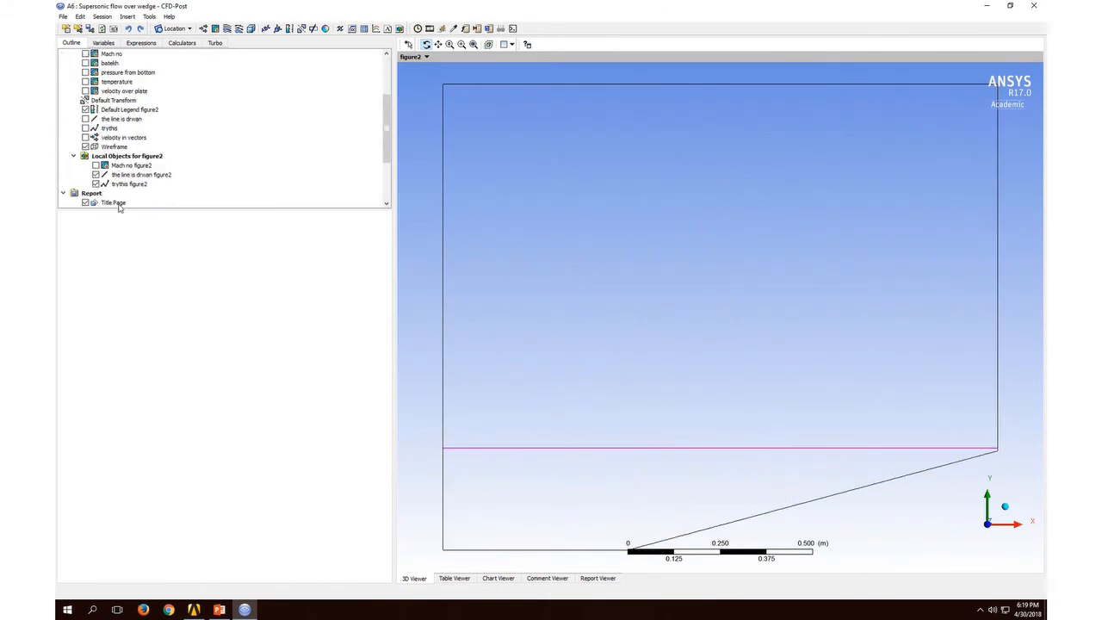
pyautogui.click(85, 137)
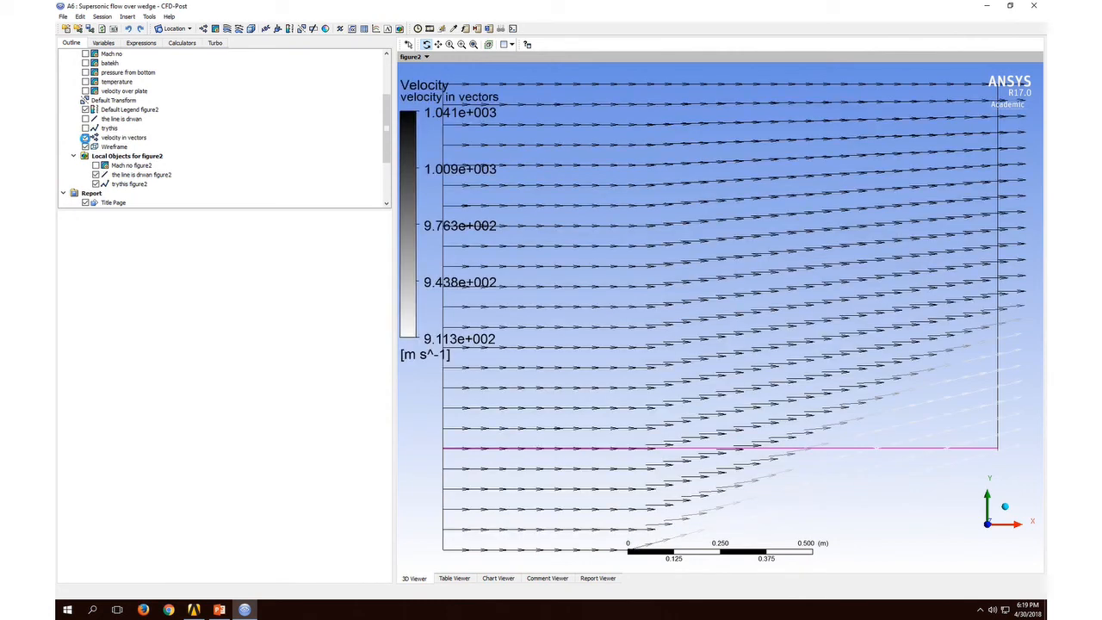
pyautogui.click(85, 138)
pyautogui.moveTo(525, 5)
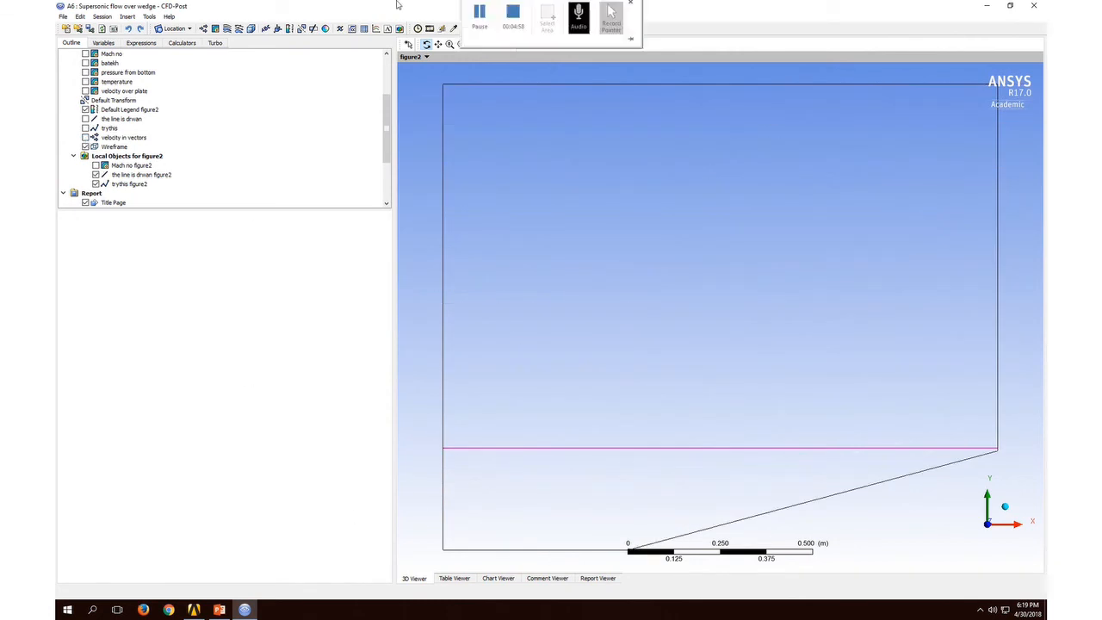